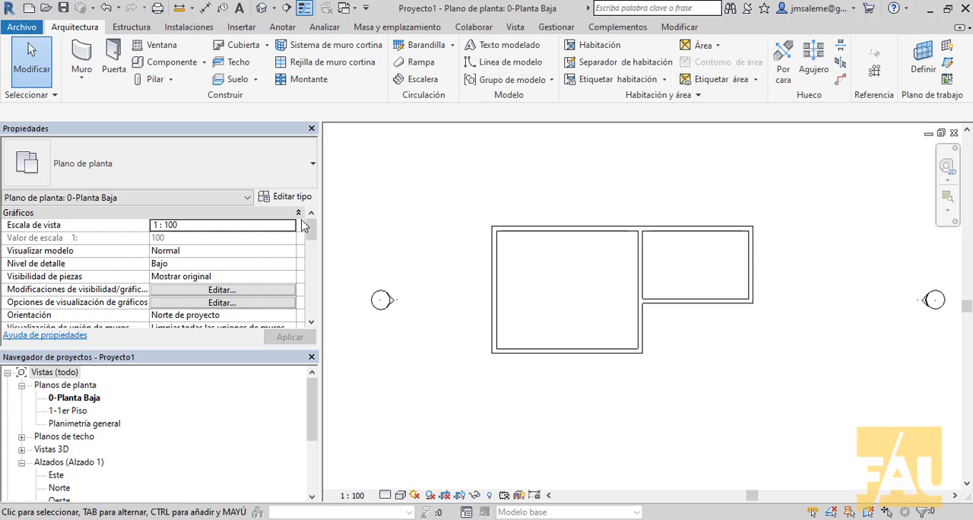
# Start a roof by footprint (Cubierta por perímetro) and move its base level to 1-1er Piso
pyautogui.moveTo(320, 235); pyautogui.dragTo(159, 228)
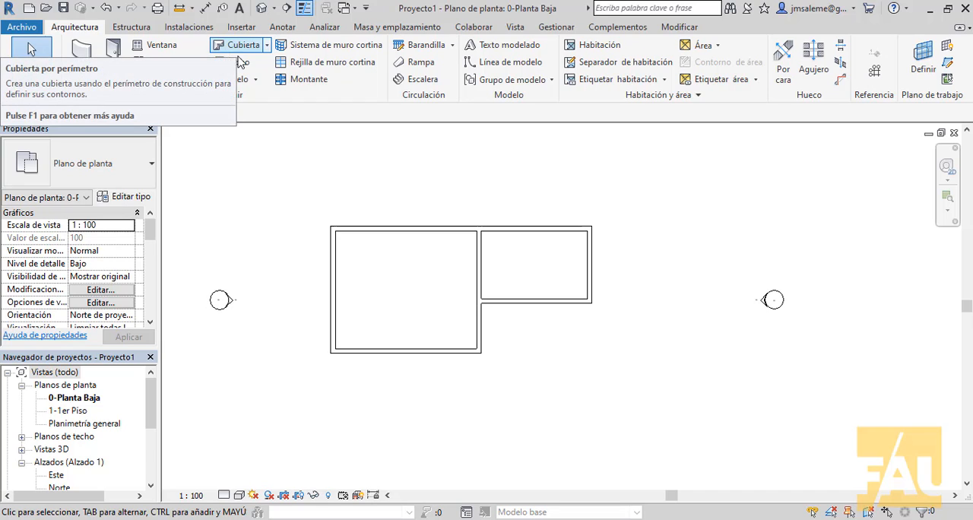
pyautogui.click(267, 47)
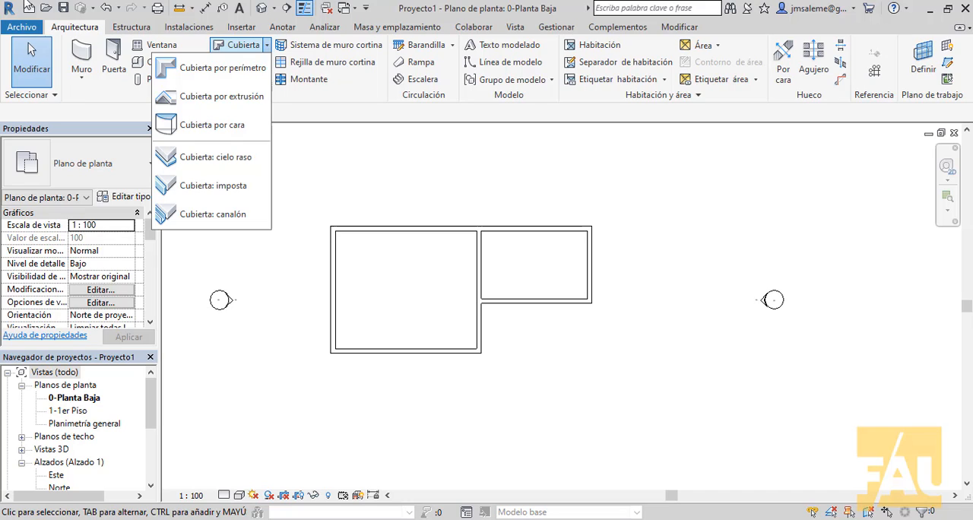
pyautogui.click(234, 69)
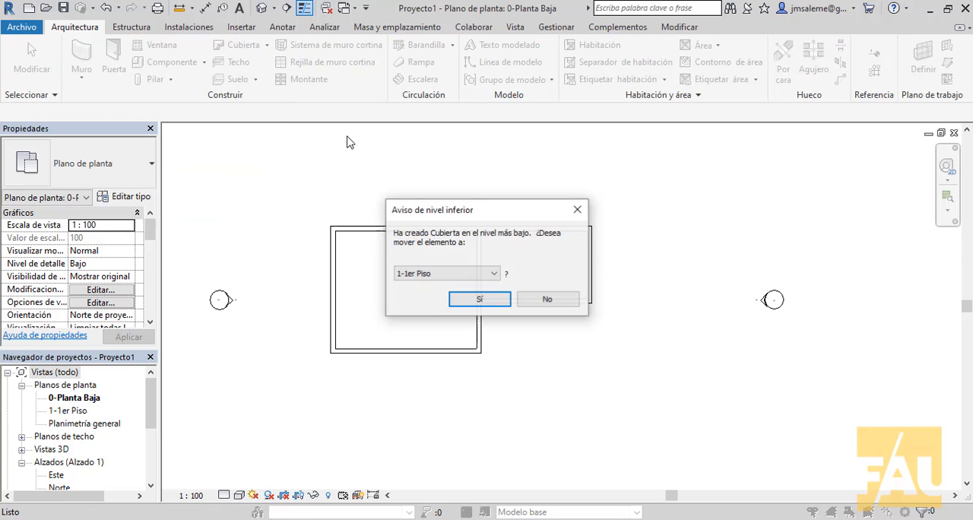
pyautogui.moveTo(537, 217); pyautogui.dragTo(600, 158)
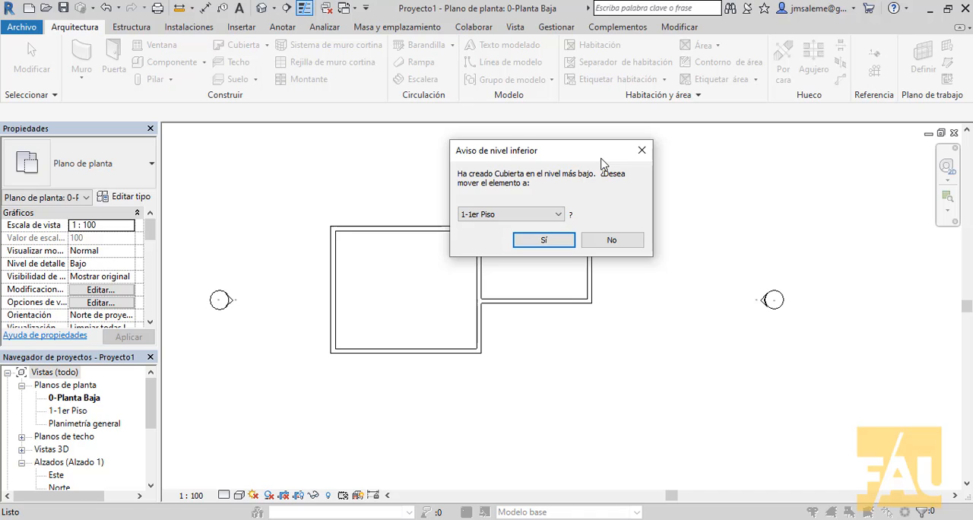
pyautogui.moveTo(601, 163); pyautogui.dragTo(555, 132)
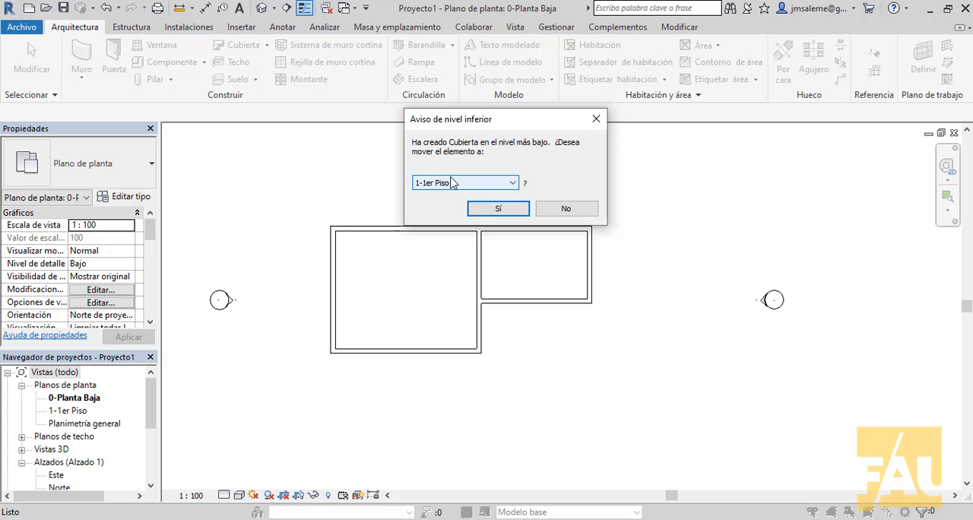
pyautogui.click(500, 207)
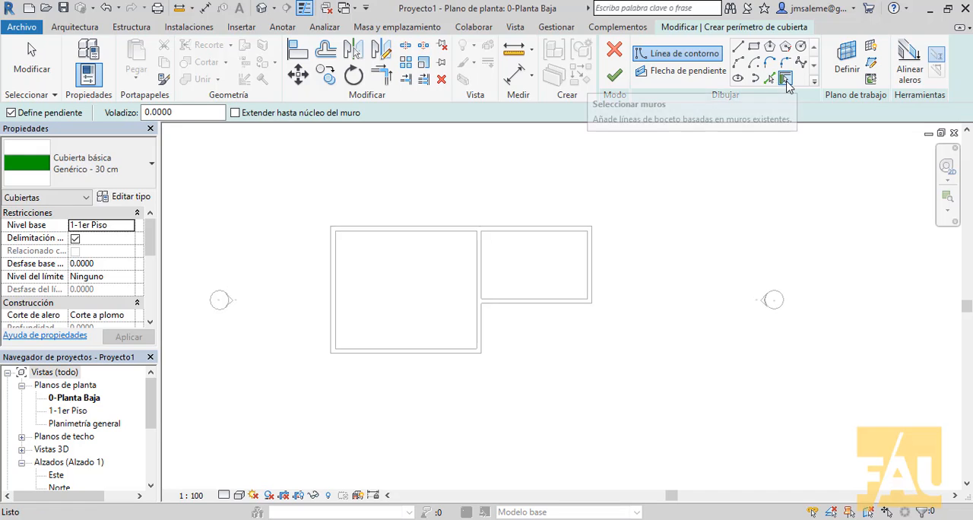
# Set the roof overhang to 0.5 and pick the long upper exterior wall as a boundary line
pyautogui.click(167, 112)
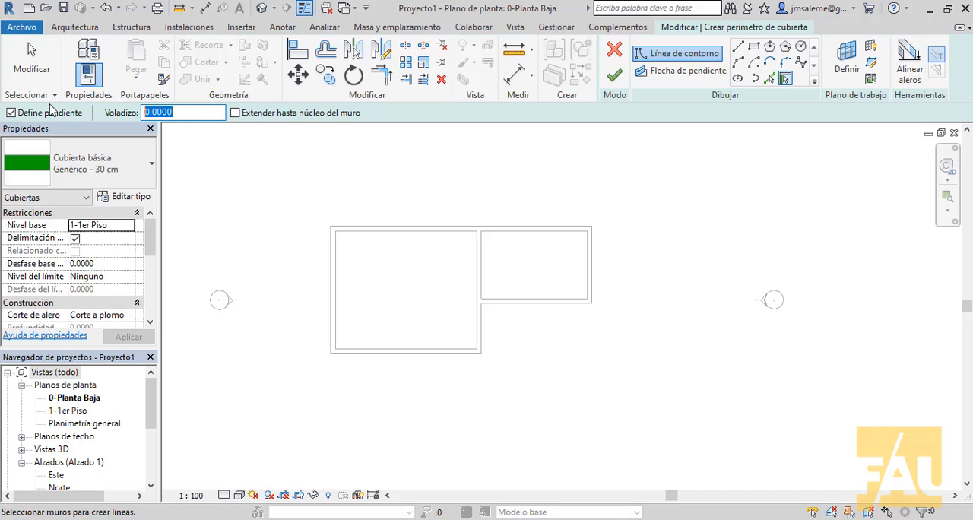
pyautogui.write('.5')
pyautogui.press('Return')
pyautogui.click(519, 228)
# Pick the remaining five exterior walls of the L-shaped plan as slope-defining roof boundary lines
pyautogui.scroll(3, 570, 265)
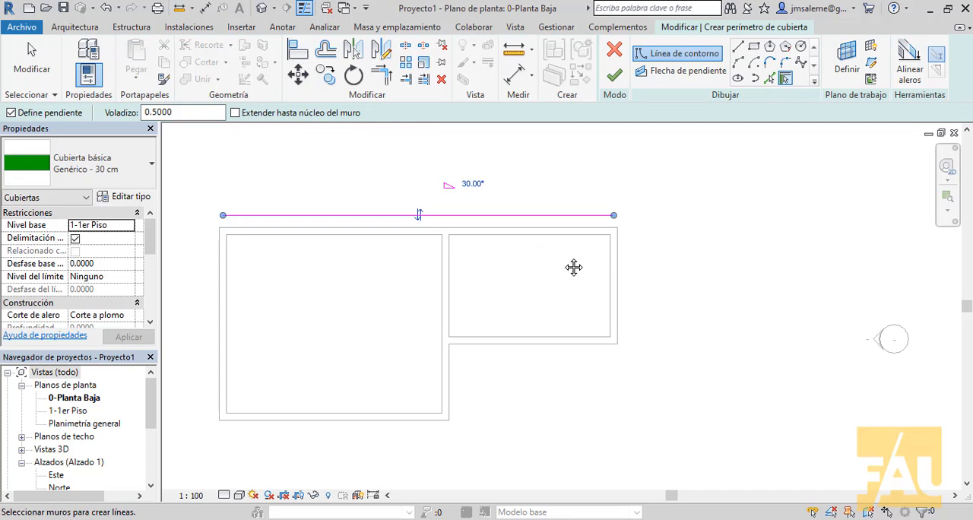
pyautogui.moveTo(647, 307); pyautogui.dragTo(617, 283, button='middle')
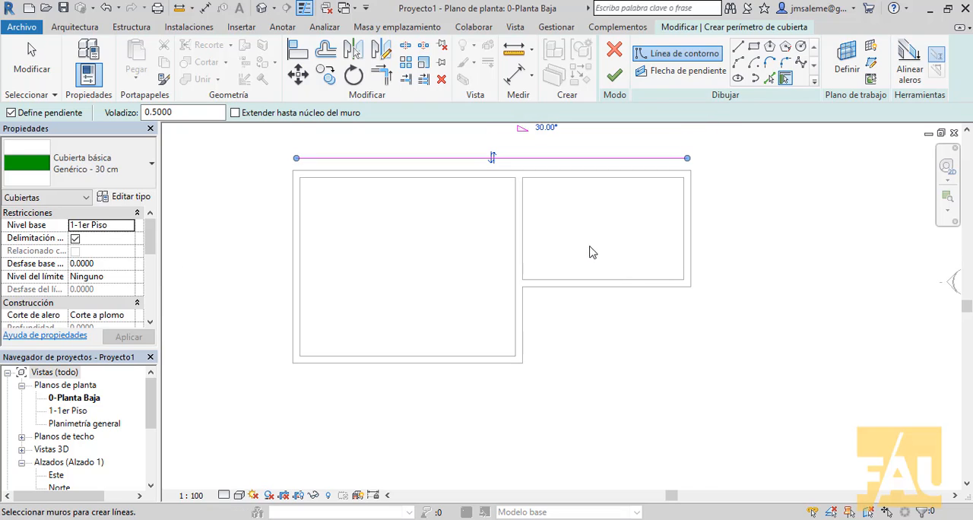
pyautogui.click(692, 243)
pyautogui.click(659, 295)
pyautogui.moveTo(673, 218); pyautogui.dragTo(690, 256, button='middle')
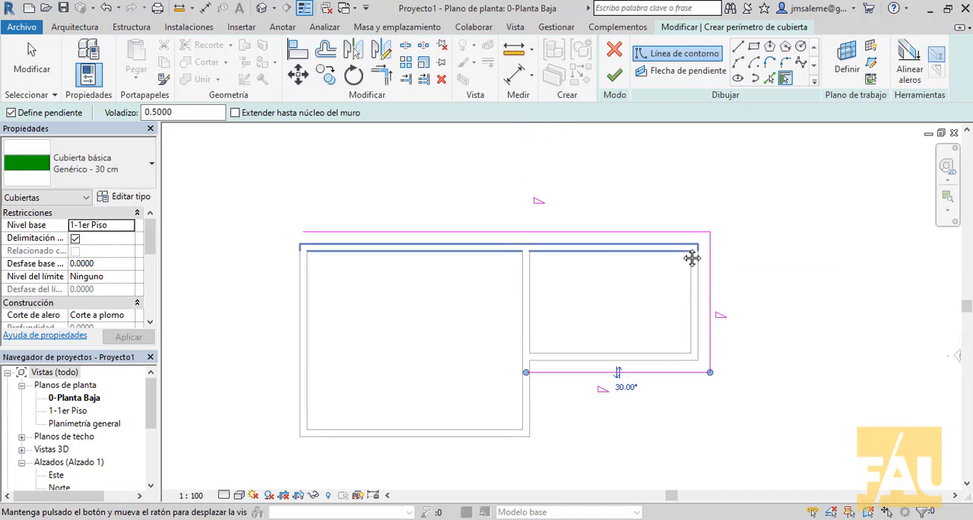
pyautogui.click(530, 411)
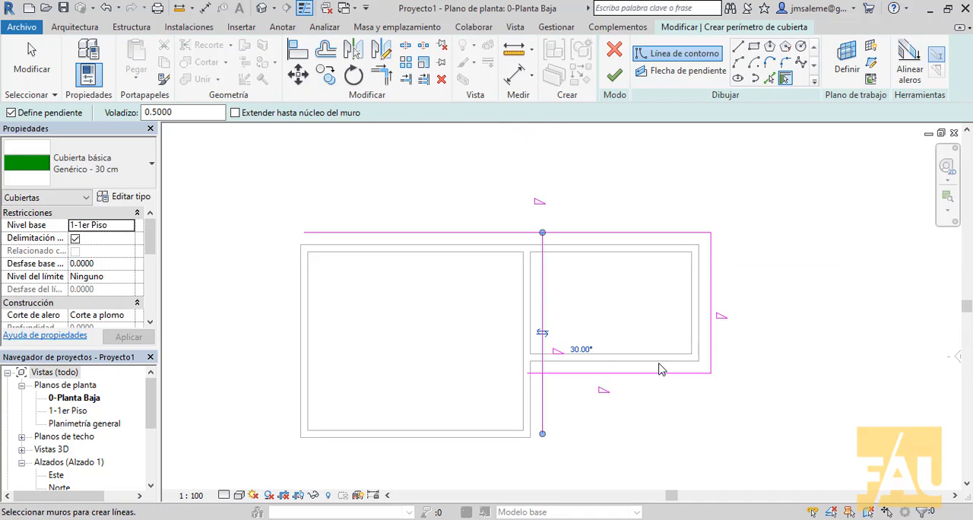
pyautogui.moveTo(678, 360); pyautogui.dragTo(709, 291, button='middle')
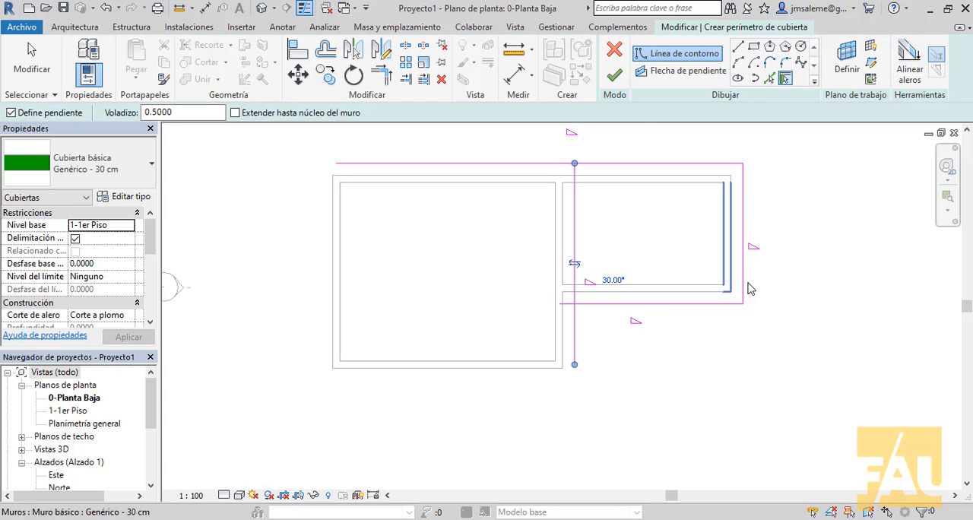
pyautogui.click(517, 366)
pyautogui.click(335, 271)
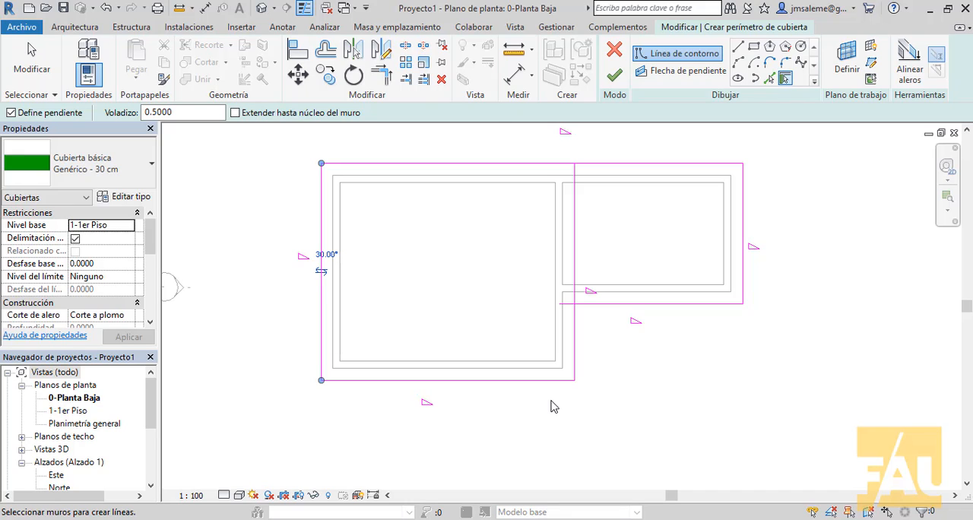
# Trim the two boundary lines crossing at the inner corner of the L into a corner and end the trim command
pyautogui.click(383, 79)
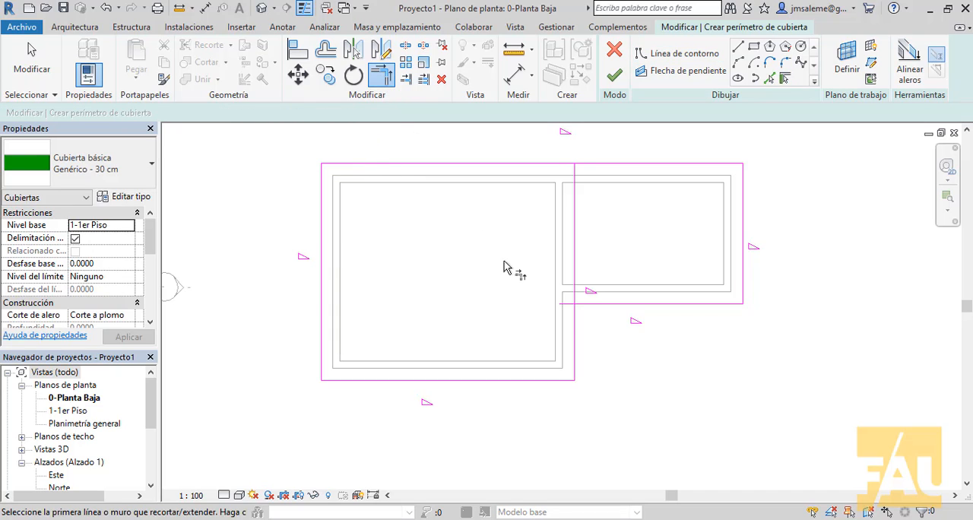
pyautogui.click(575, 327)
pyautogui.click(591, 305)
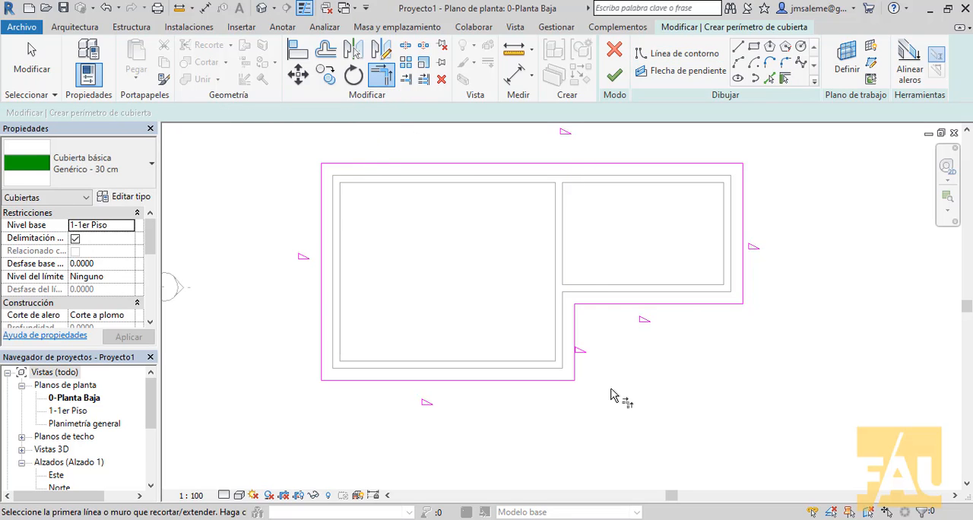
pyautogui.moveTo(707, 325); pyautogui.dragTo(736, 389, button='middle')
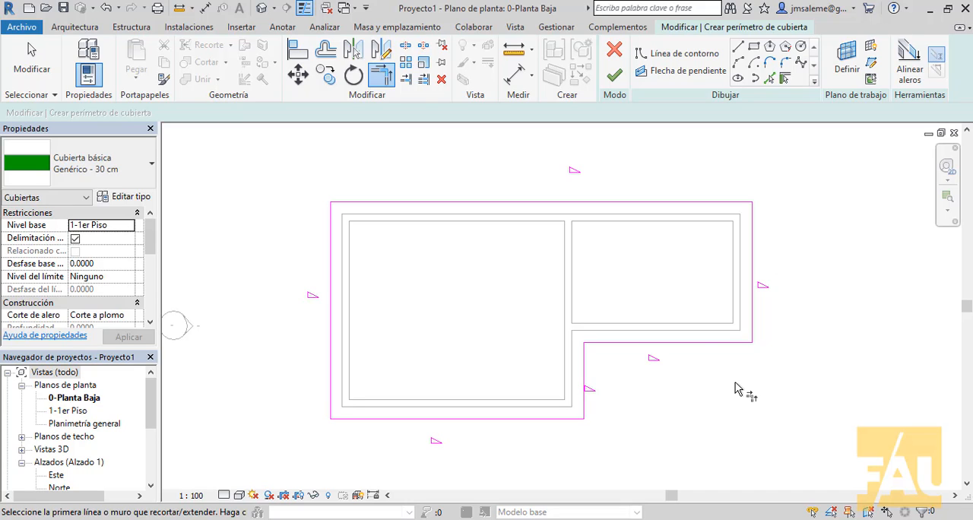
pyautogui.rightClick(316, 165)
pyautogui.click(334, 171)
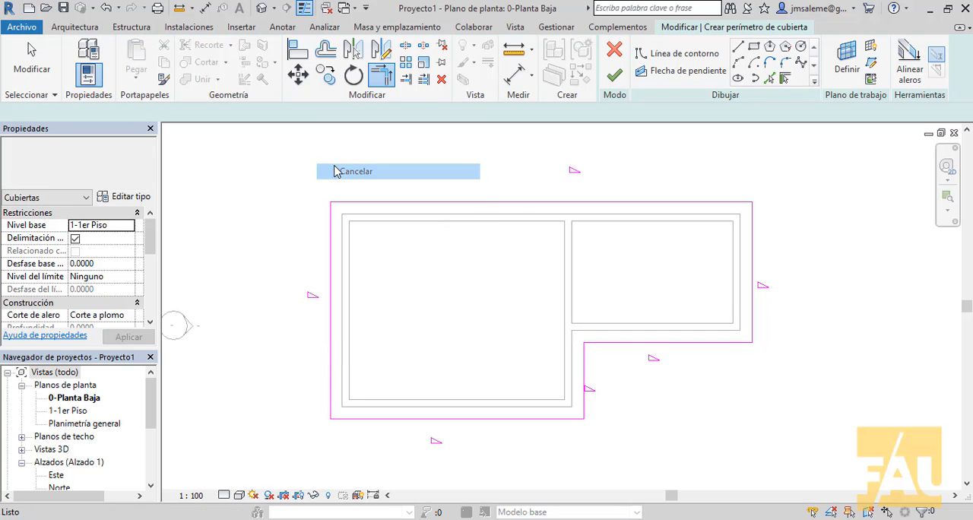
# Select the upper roof boundary line and change the project's slope (Pendiente) units to Porcentaje
pyautogui.click(517, 201)
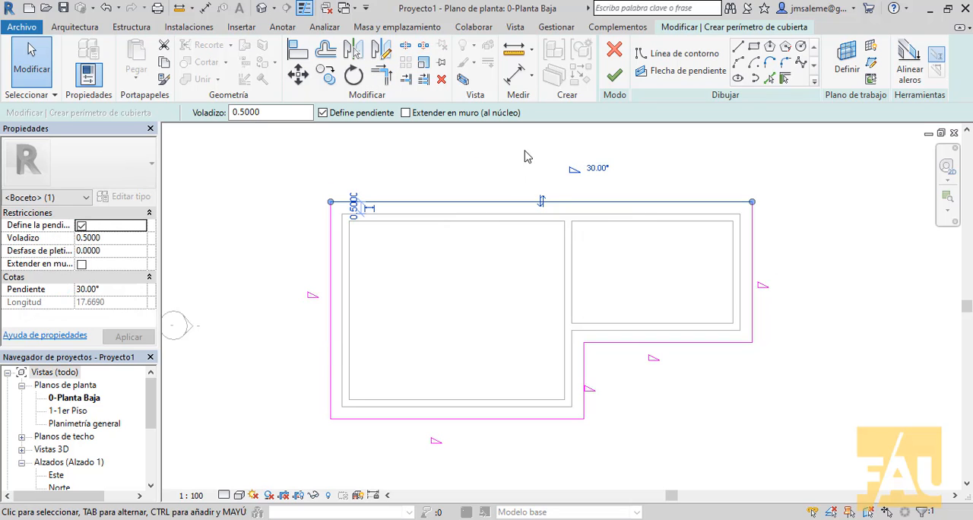
pyautogui.scroll(3, 634, 174)
pyautogui.moveTo(644, 182); pyautogui.dragTo(742, 215, button='middle')
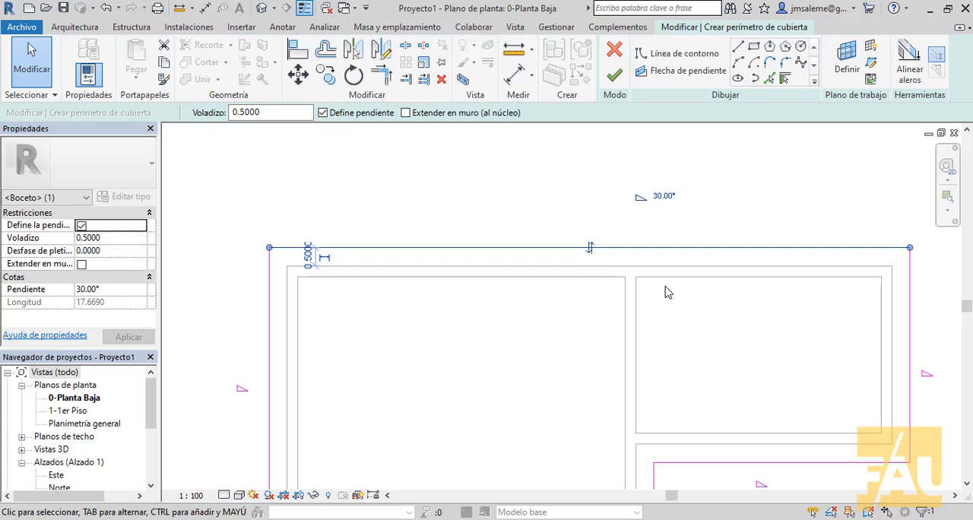
pyautogui.scroll(-1, 666, 289)
pyautogui.moveTo(690, 289); pyautogui.dragTo(649, 250, button='middle')
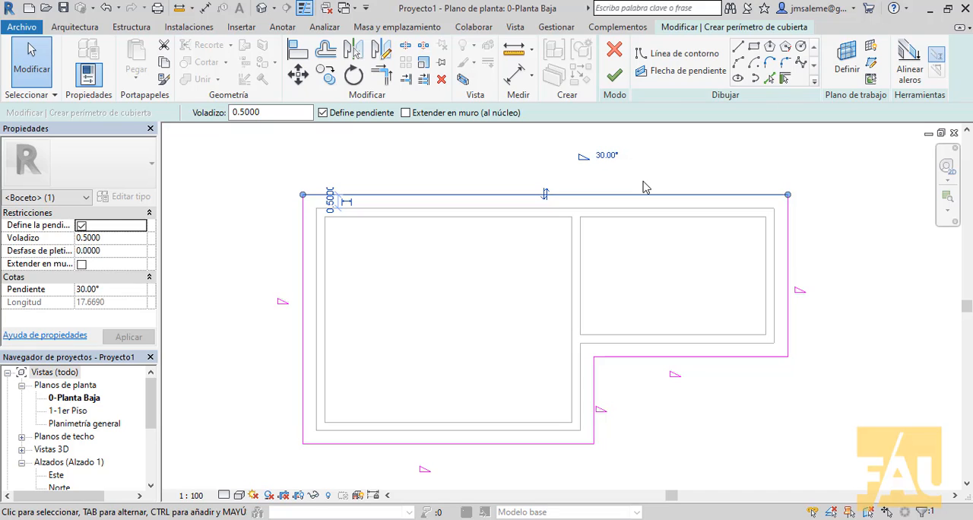
pyautogui.click(557, 27)
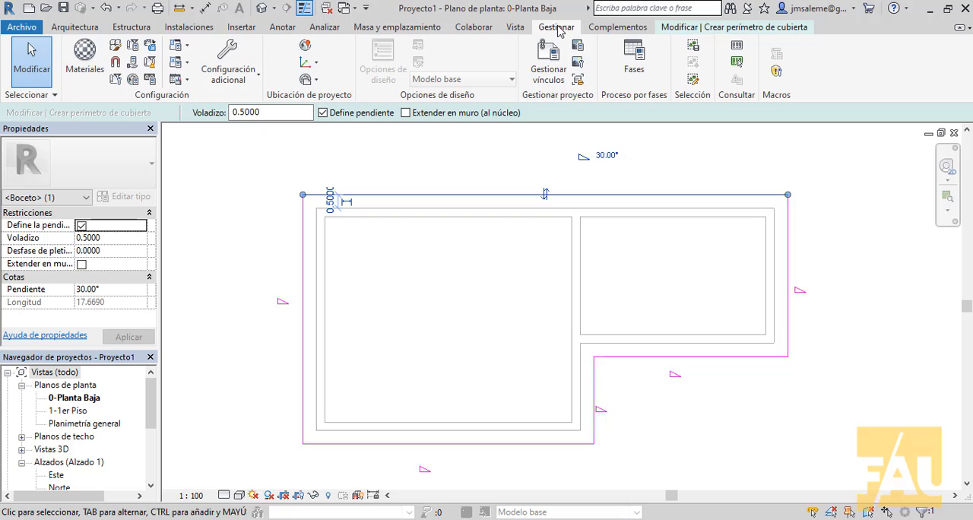
pyautogui.click(151, 80)
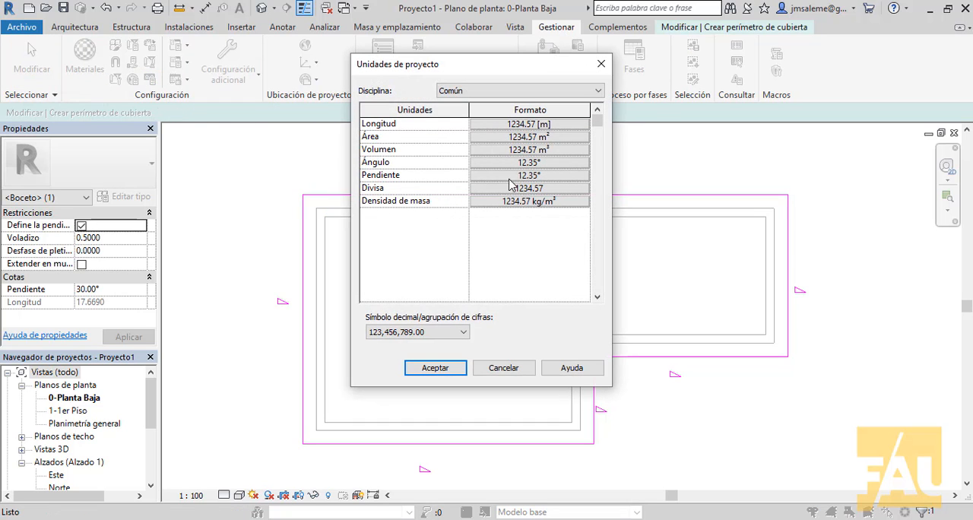
pyautogui.click(510, 177)
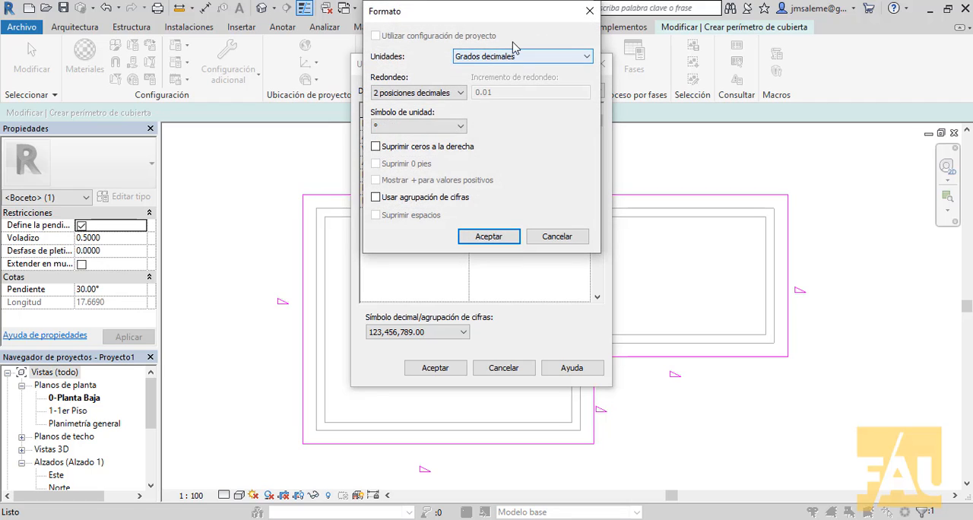
pyautogui.click(587, 57)
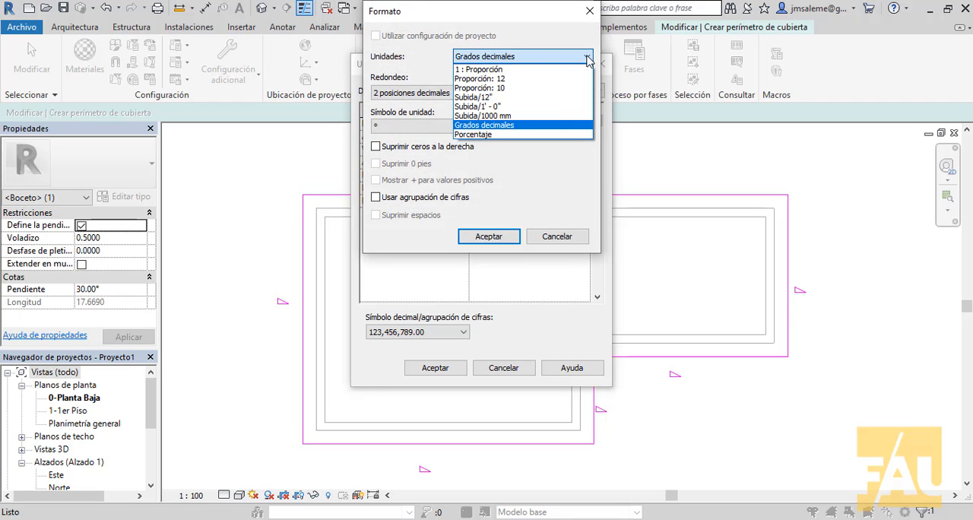
pyautogui.click(494, 135)
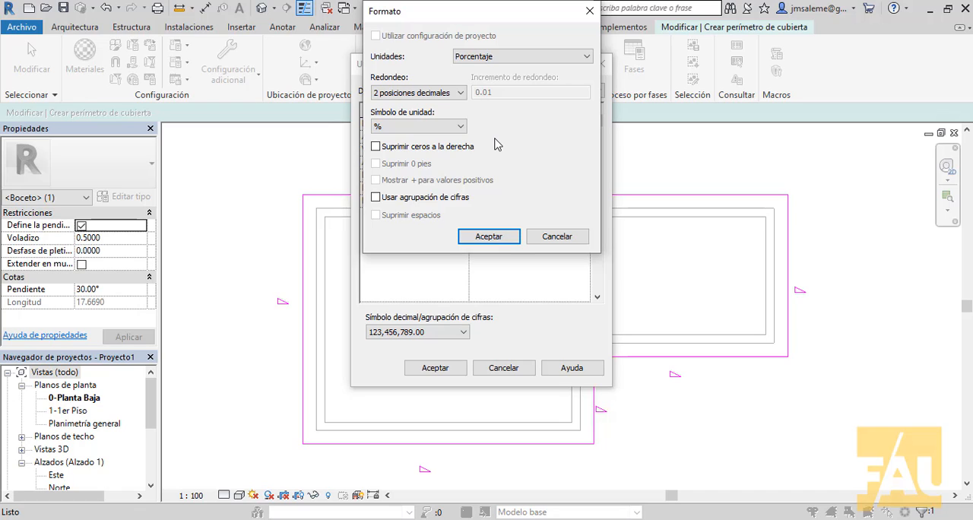
pyautogui.click(498, 236)
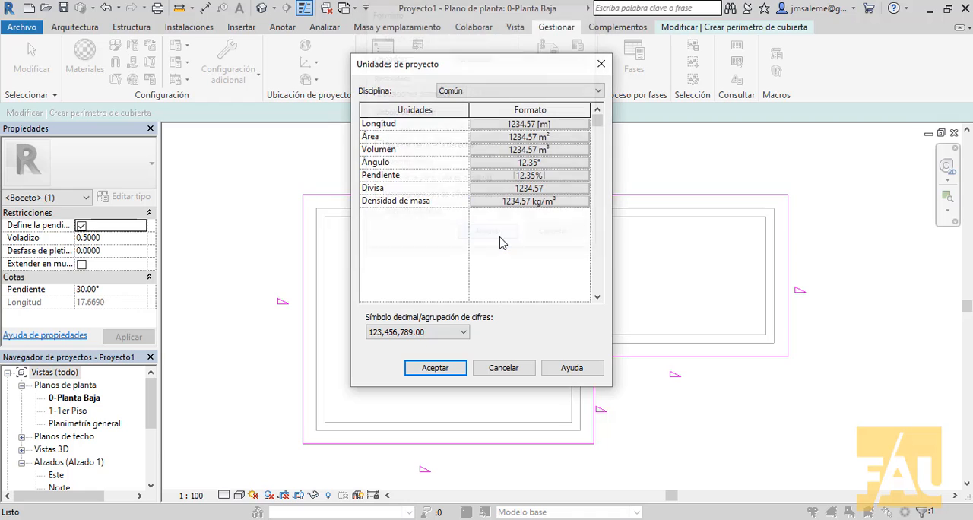
pyautogui.click(431, 369)
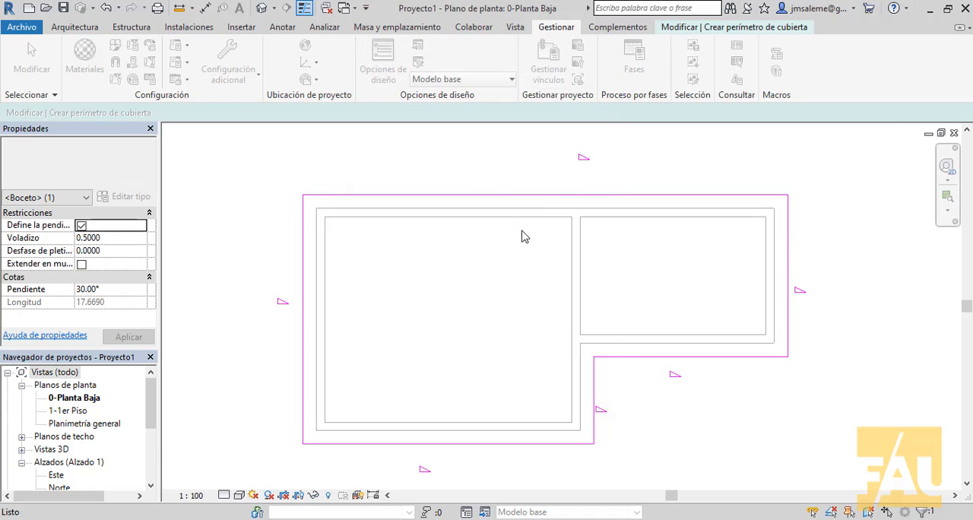
# Set the slope of the upper roof boundary line to 30%
pyautogui.click(545, 196)
pyautogui.scroll(2, 647, 173)
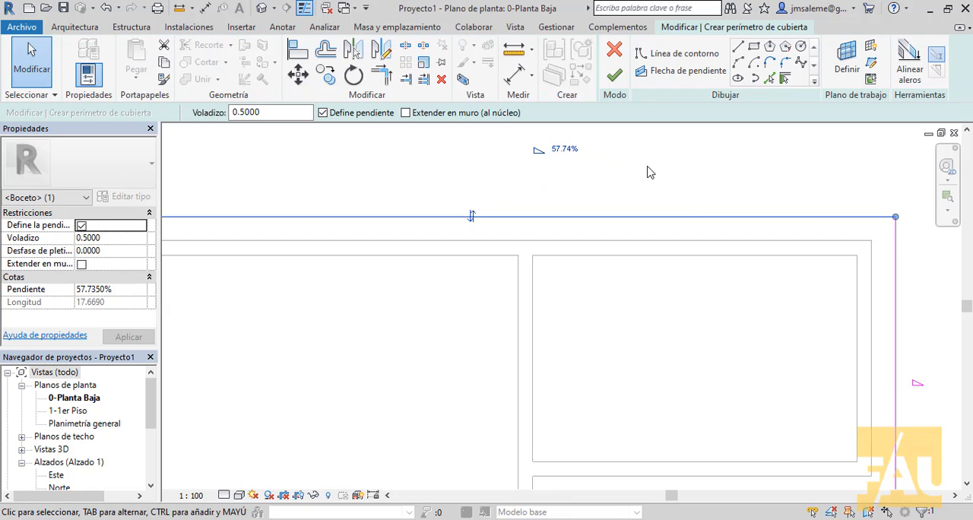
pyautogui.scroll(2, 688, 243)
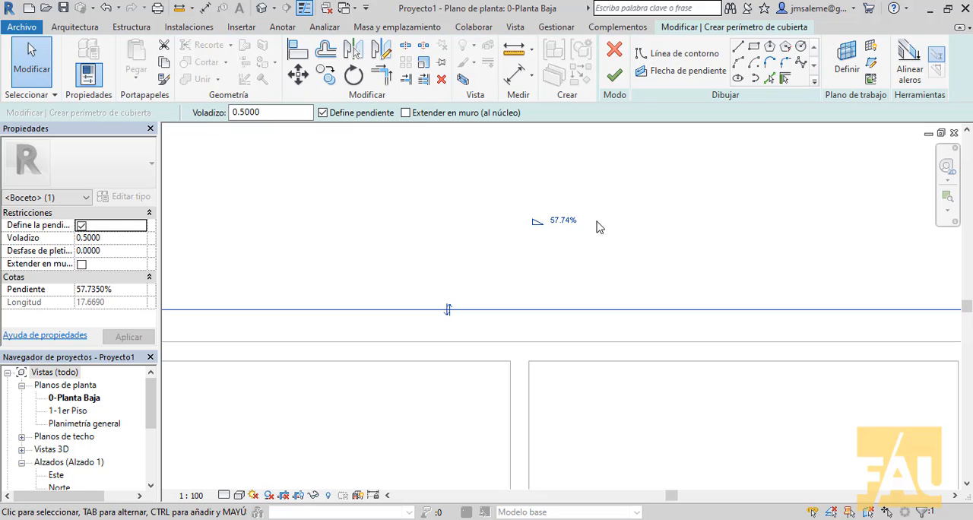
pyautogui.click(571, 221)
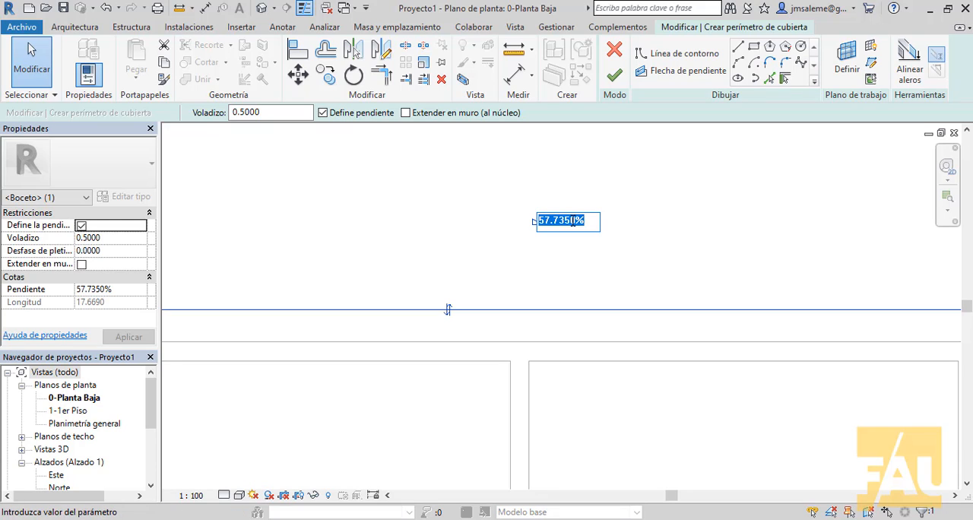
pyautogui.write('03')
pyautogui.press('BackSpace')
pyautogui.press('BackSpace')
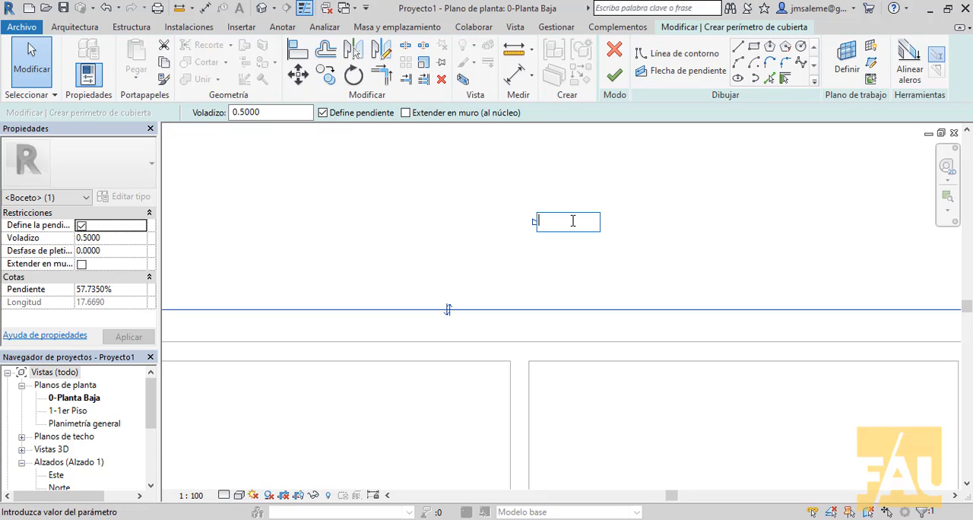
pyautogui.write('30')
pyautogui.press('Return')
# Select the whole chain of six roof boundary lines and set their slope to 30%
pyautogui.scroll(-4, 707, 222)
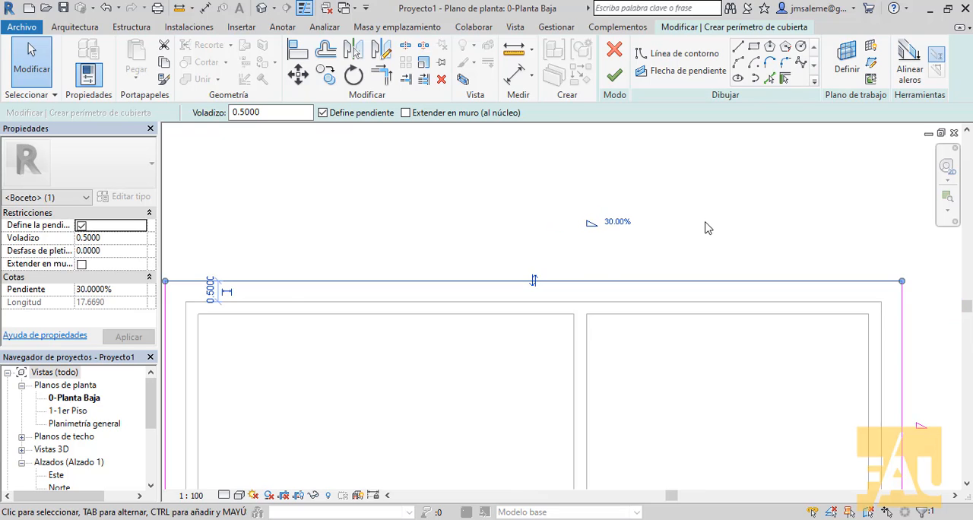
pyautogui.scroll(2, 713, 221)
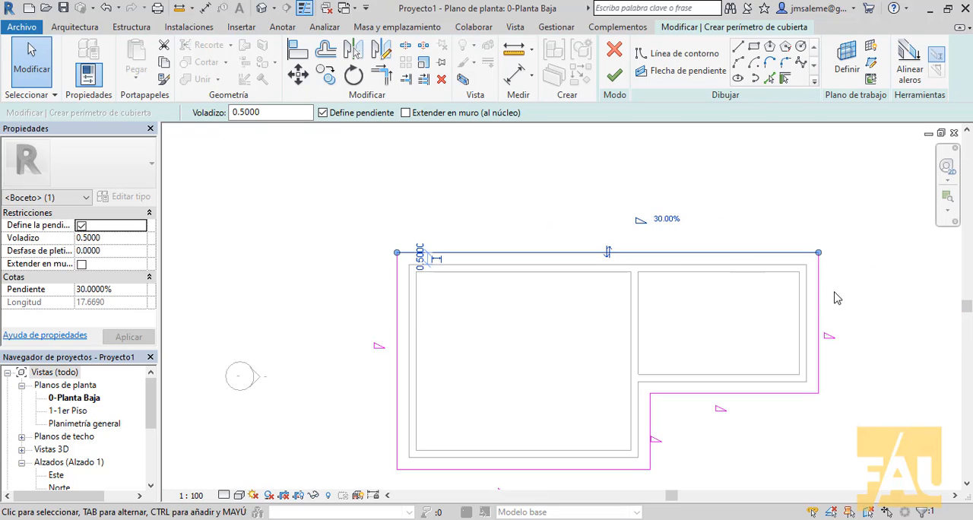
pyautogui.press('Tab')
pyautogui.click(820, 312)
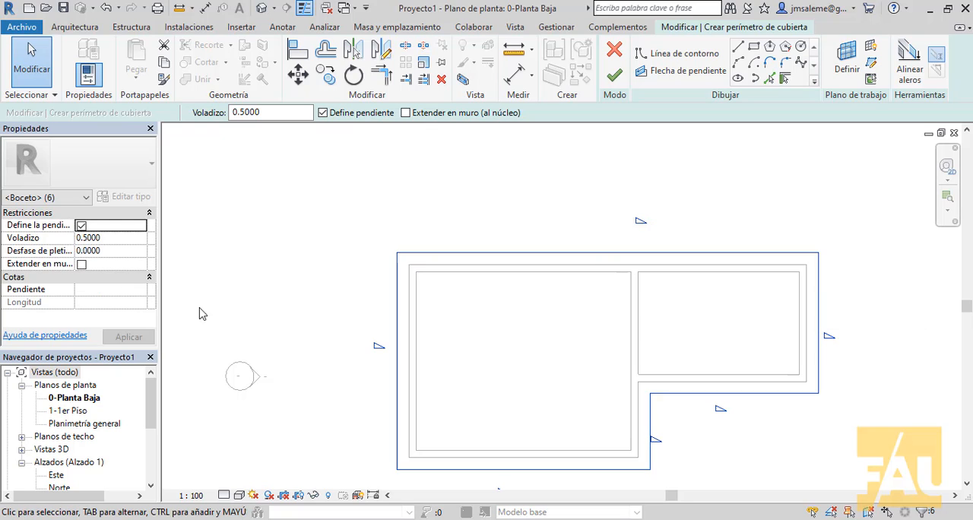
pyautogui.click(119, 292)
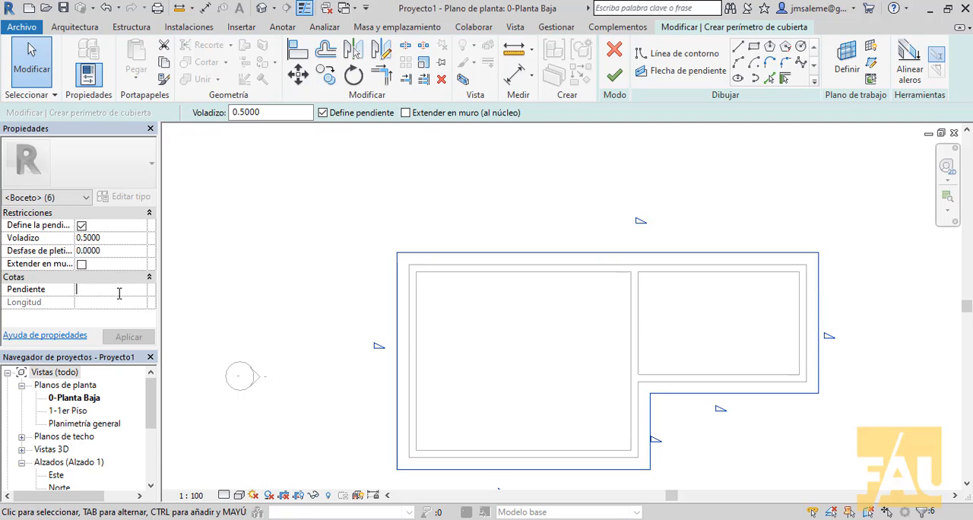
pyautogui.write('30')
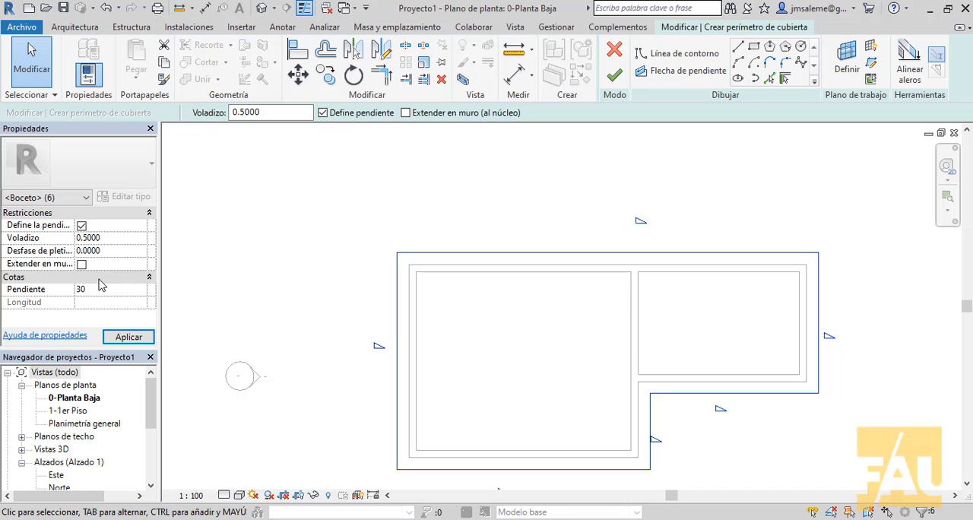
pyautogui.click(124, 338)
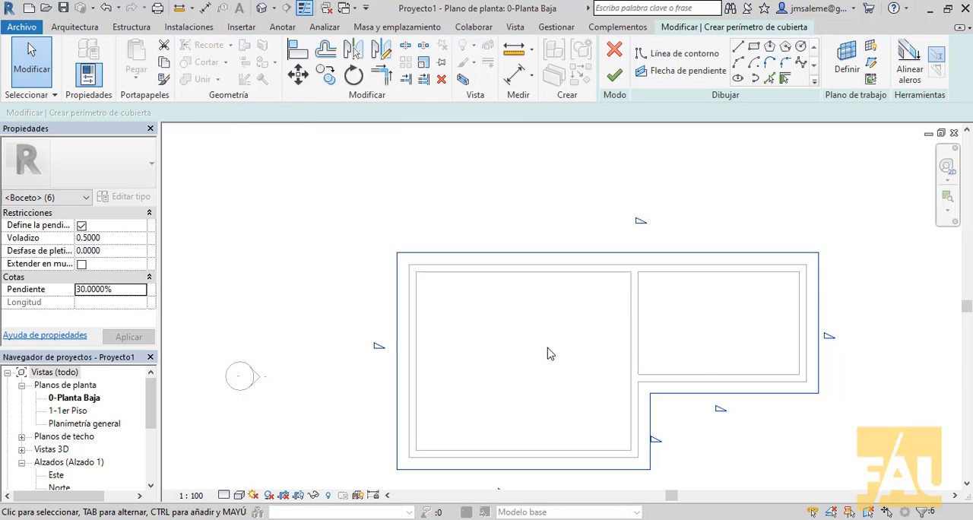
pyautogui.click(893, 392)
# Check the slope value of the remaining roof boundary lines one by one and clear the selection
pyautogui.click(818, 376)
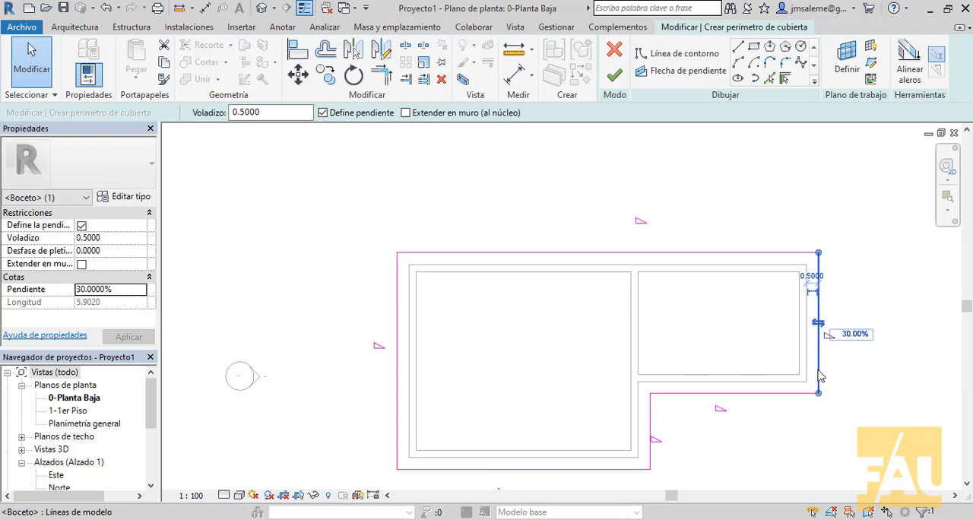
pyautogui.click(779, 393)
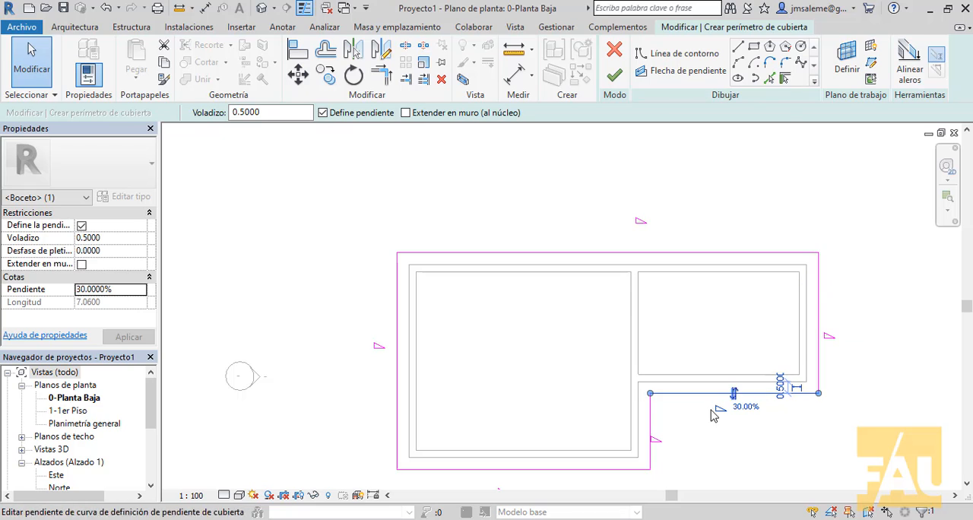
pyautogui.click(650, 430)
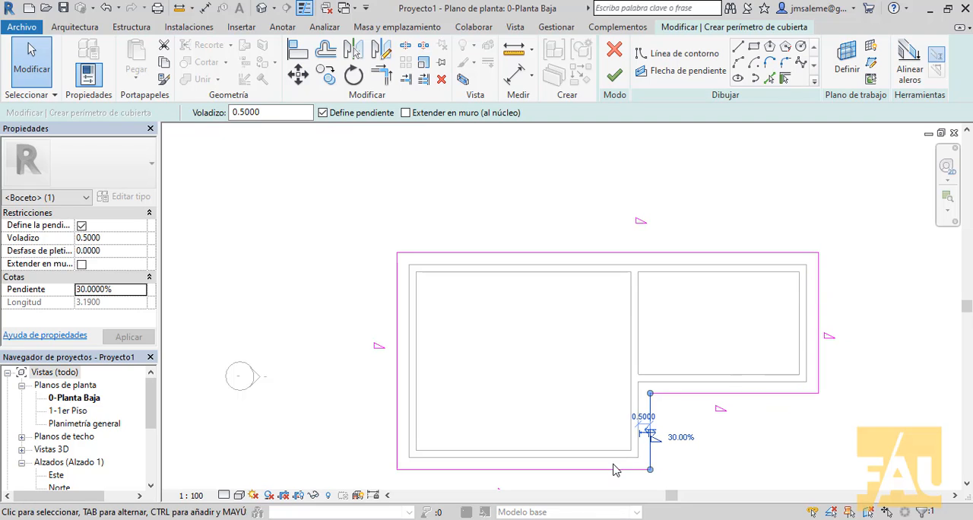
pyautogui.click(396, 383)
pyautogui.press('Escape')
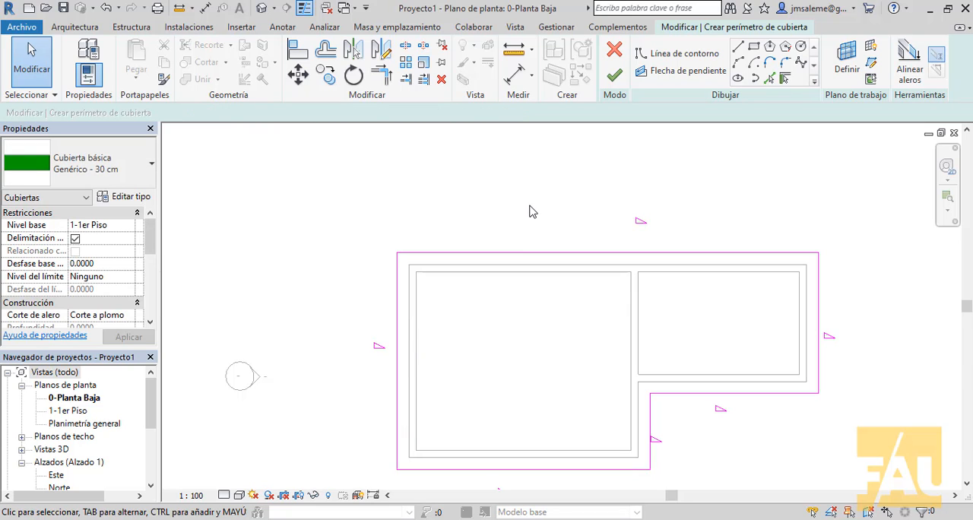
# Finish the roof sketch without attaching the highlighted walls to it, and view the roof in 3D
pyautogui.click(614, 74)
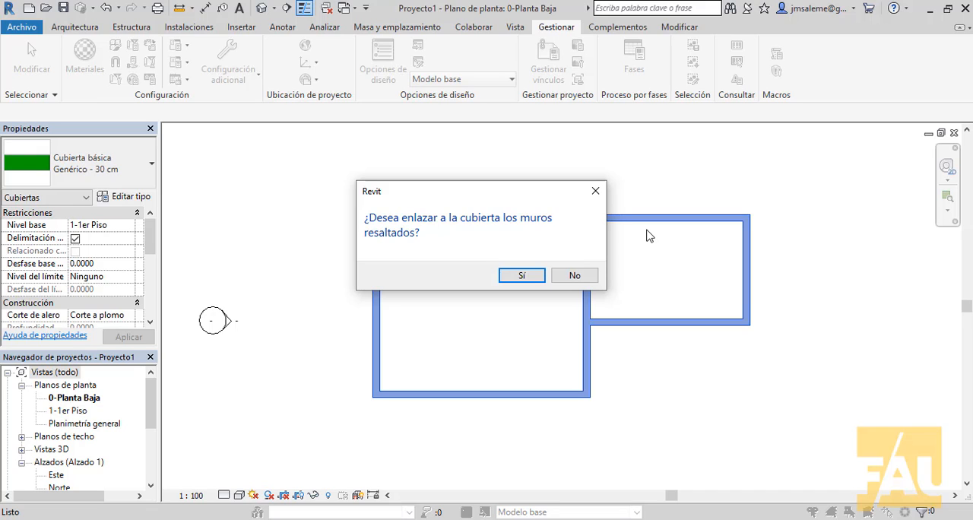
pyautogui.click(575, 277)
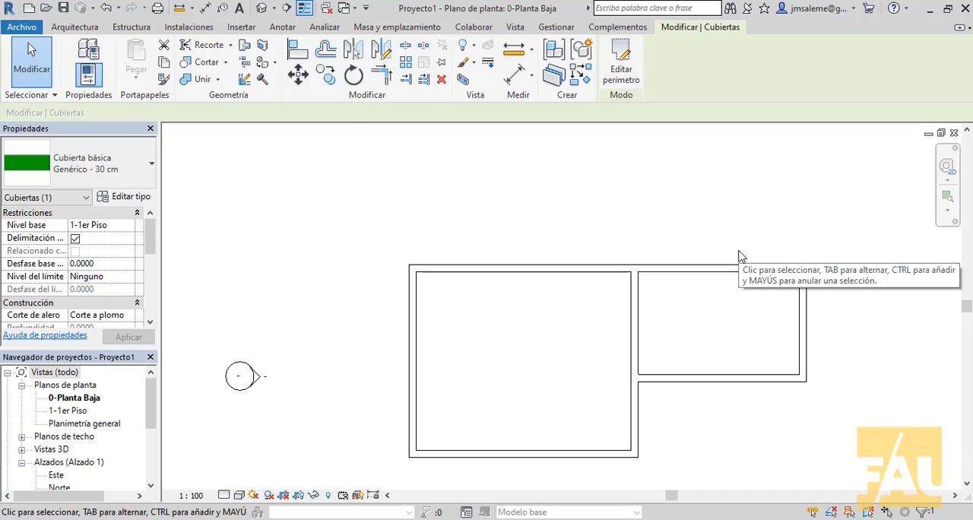
pyautogui.click(260, 8)
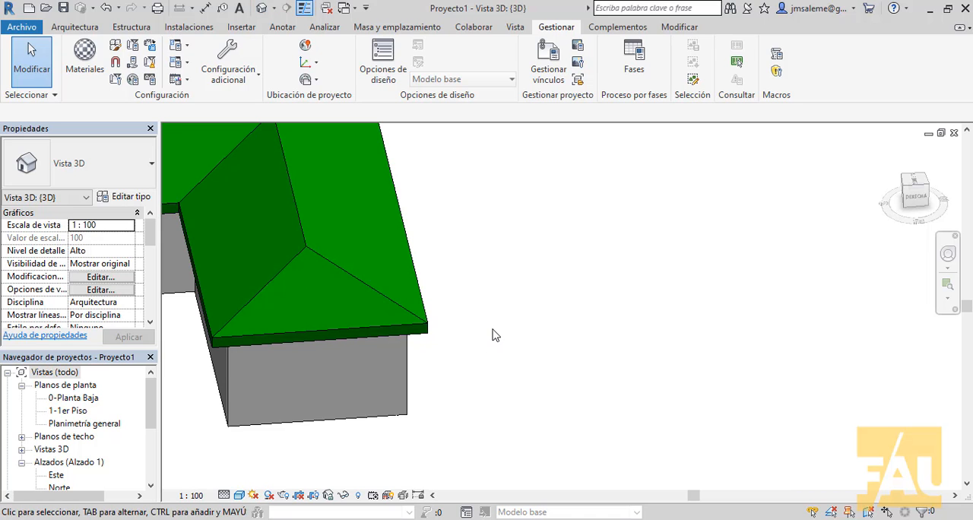
pyautogui.keyDown('shift'); pyautogui.moveTo(491, 335); pyautogui.dragTo(650, 397, button='middle'); pyautogui.keyUp('shift')
pyautogui.moveTo(495, 253); pyautogui.dragTo(793, 337, button='middle')
pyautogui.scroll(-1, 748, 341)
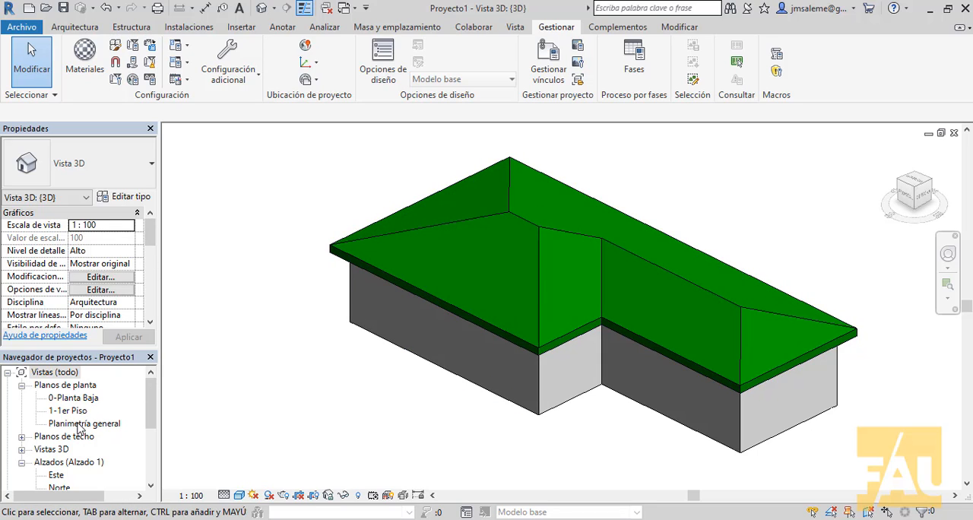
# Open the Planimetría general floor plan and view the roof from above
pyautogui.doubleClick(80, 424)
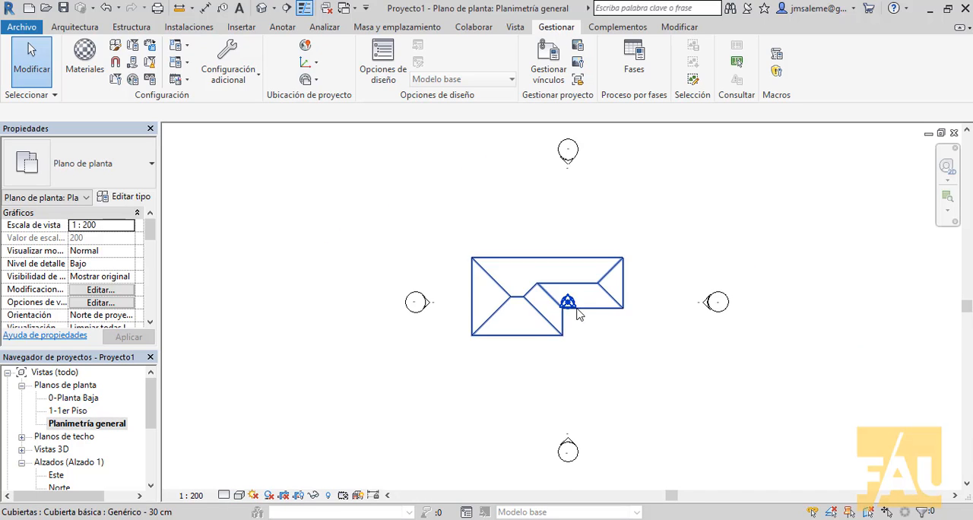
pyautogui.scroll(5, 608, 325)
pyautogui.scroll(-2, 739, 392)
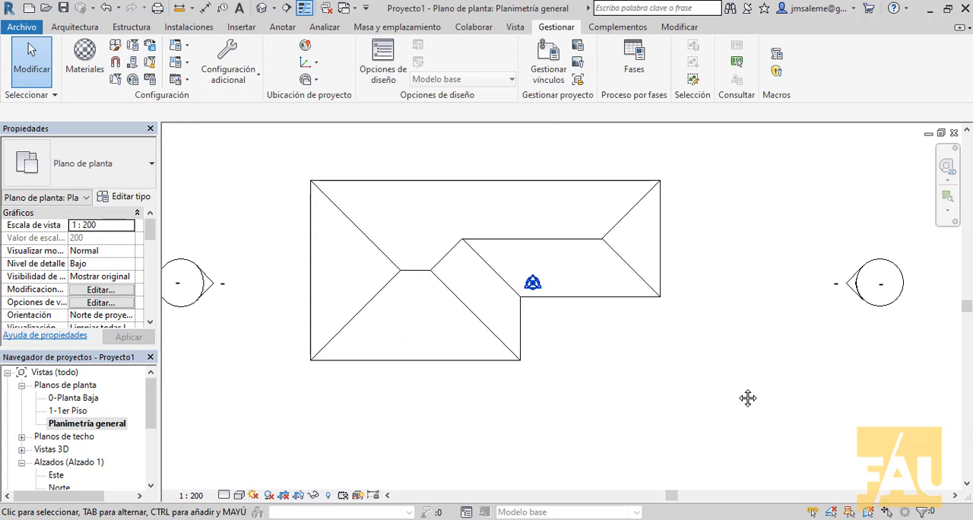
pyautogui.moveTo(747, 396); pyautogui.dragTo(762, 426, button='middle')
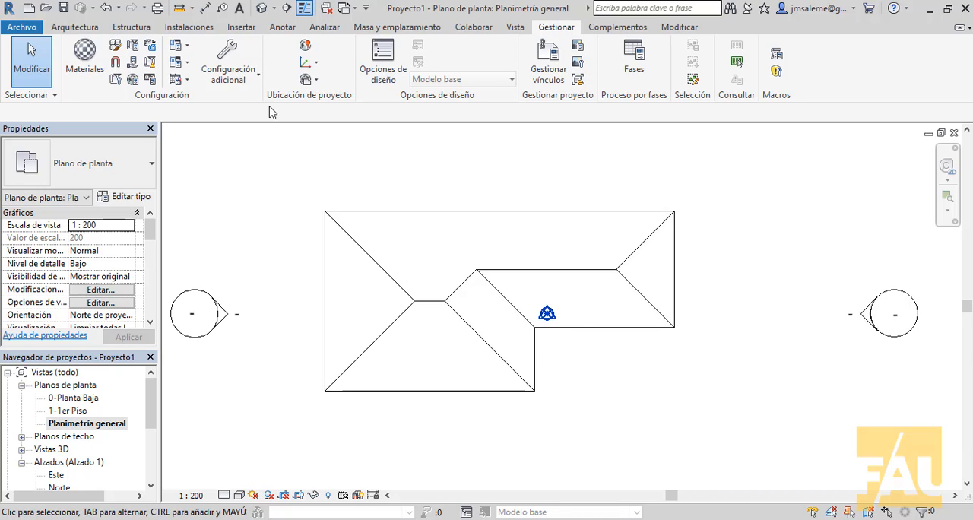
# Tile the 3D, Planimetría general and 0-Planta Baja views side by side and fit the building in each window
pyautogui.click(261, 9)
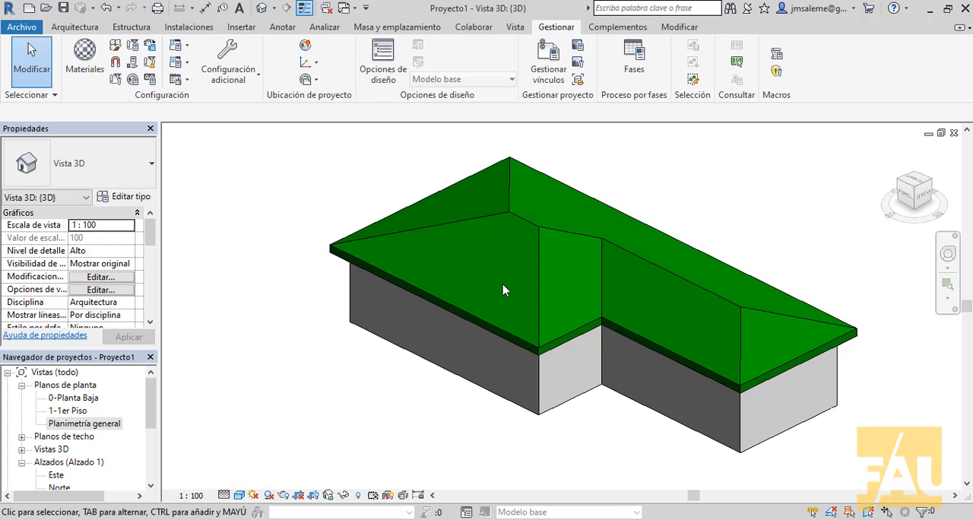
pyautogui.press('w')
pyautogui.press('t')
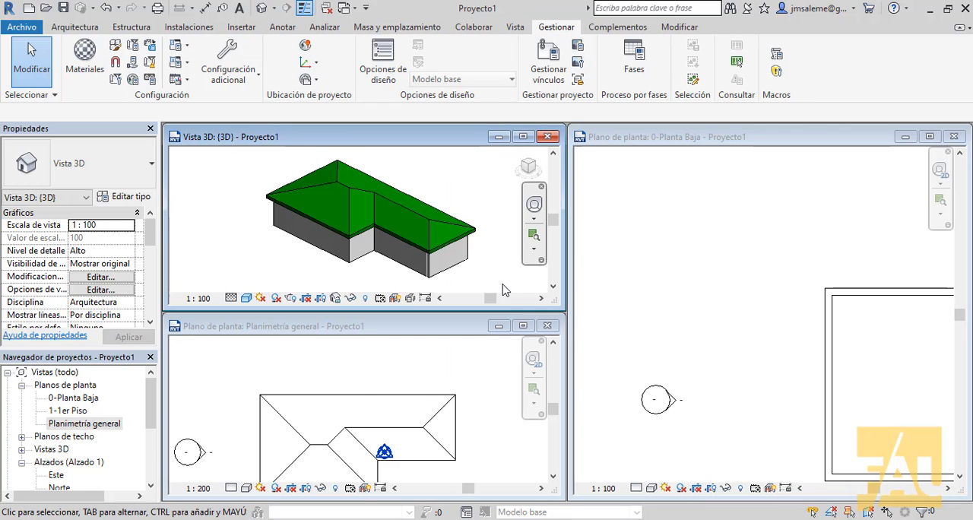
pyautogui.press('z')
pyautogui.press('a')
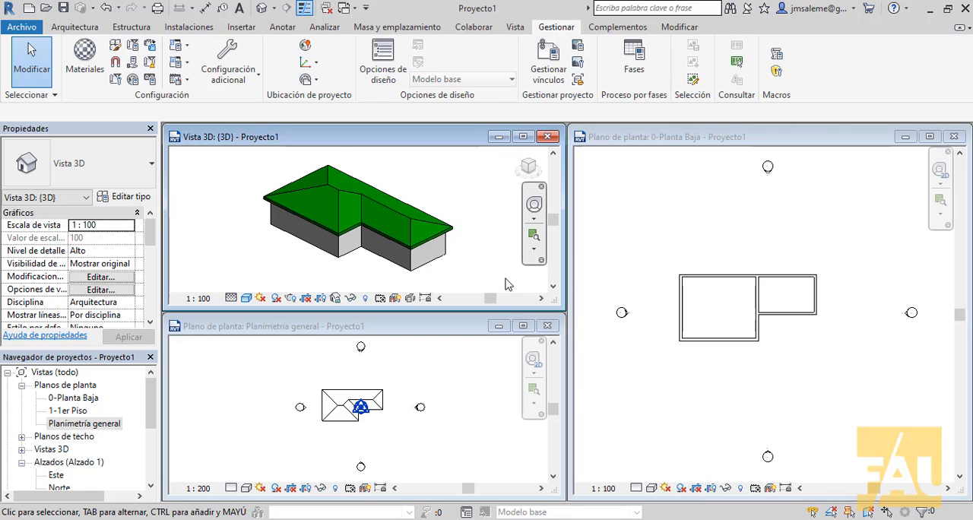
pyautogui.click(352, 438)
pyautogui.scroll(4, 419, 424)
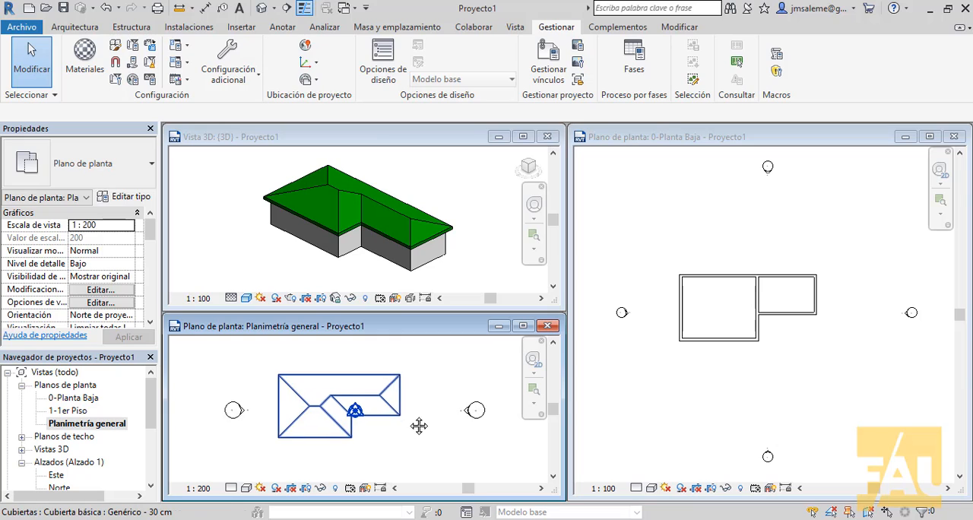
pyautogui.click(807, 378)
pyautogui.scroll(1, 770, 342)
pyautogui.moveTo(796, 363); pyautogui.dragTo(820, 396, button='middle')
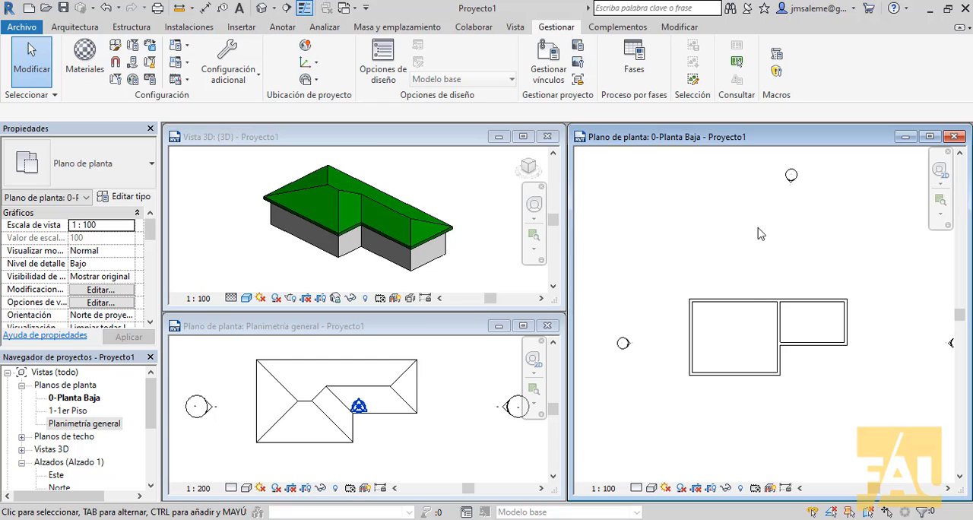
# Draw a vertical section line through the larger room in the 0-Planta Baja plan and go to its section view
pyautogui.click(286, 8)
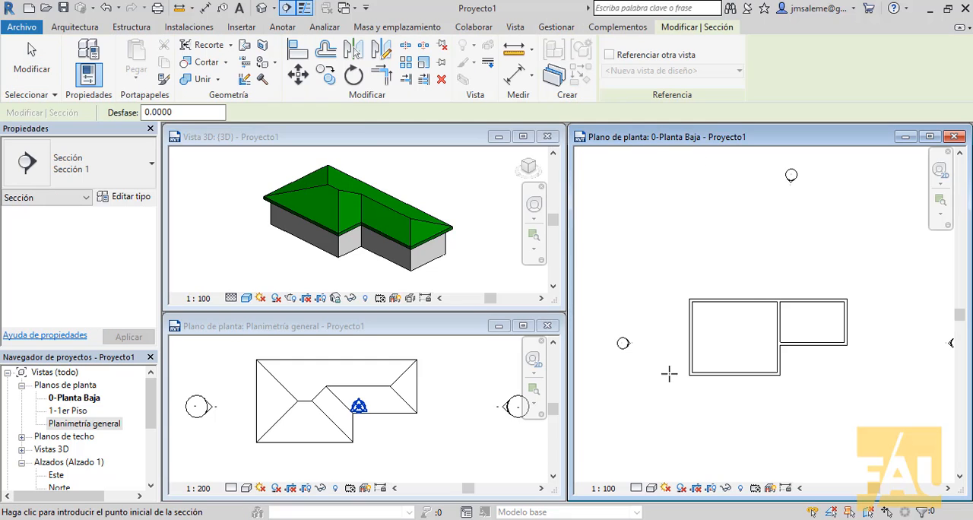
pyautogui.click(740, 256)
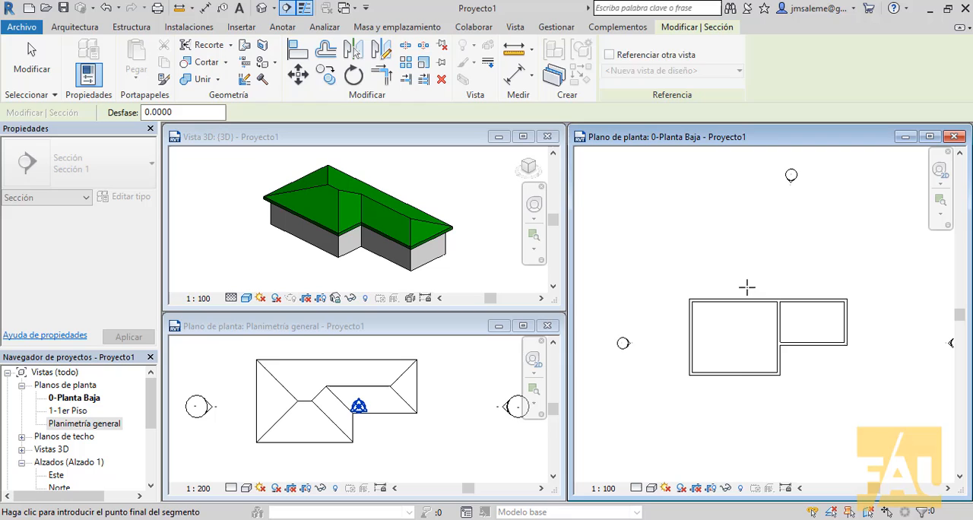
pyautogui.click(739, 416)
pyautogui.rightClick(741, 389)
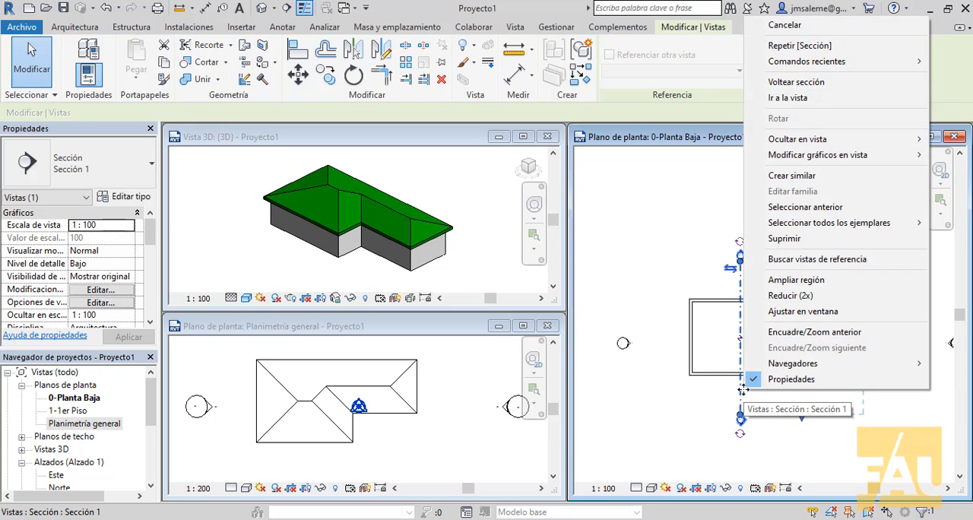
pyautogui.click(811, 98)
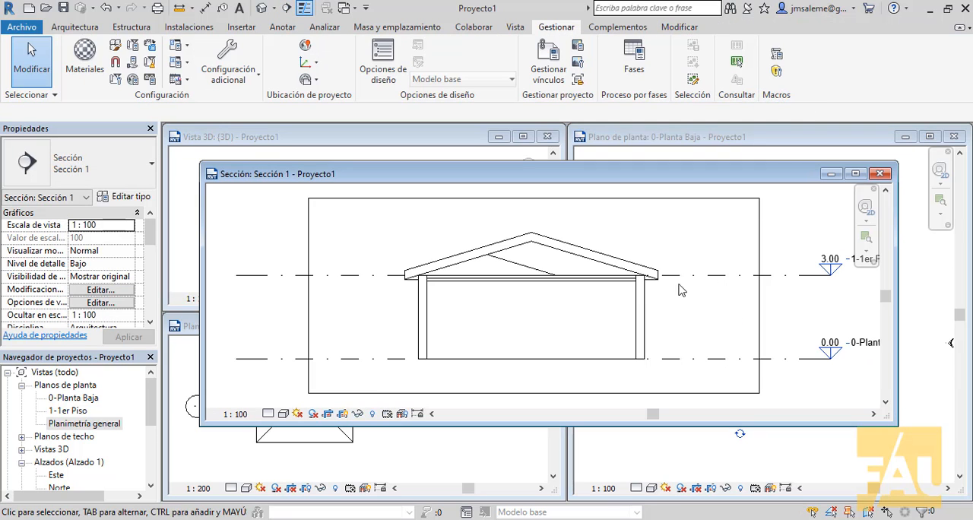
# Examine in the section how the walls meet the underside of the roof, and maximize the section view
pyautogui.scroll(5, 480, 291)
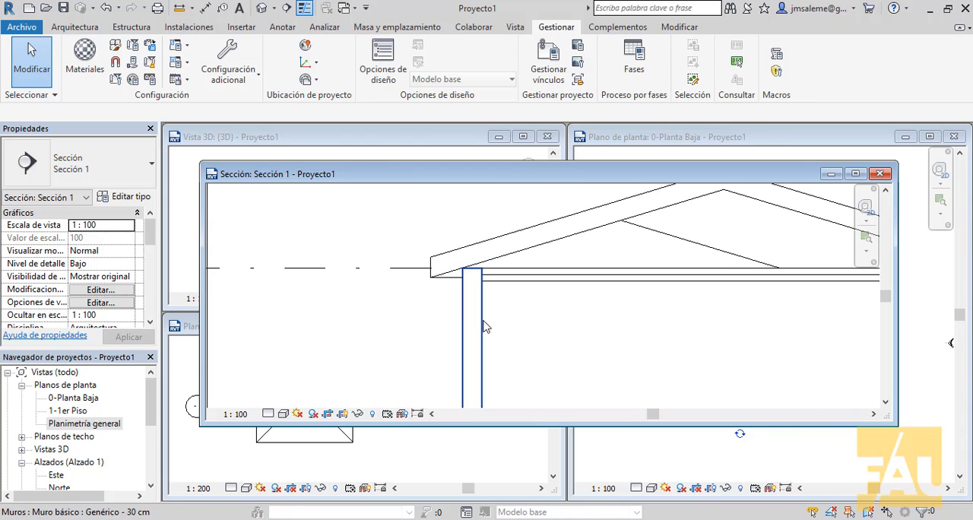
pyautogui.click(476, 327)
pyautogui.moveTo(636, 333); pyautogui.dragTo(643, 382, button='middle')
pyautogui.scroll(1, 639, 380)
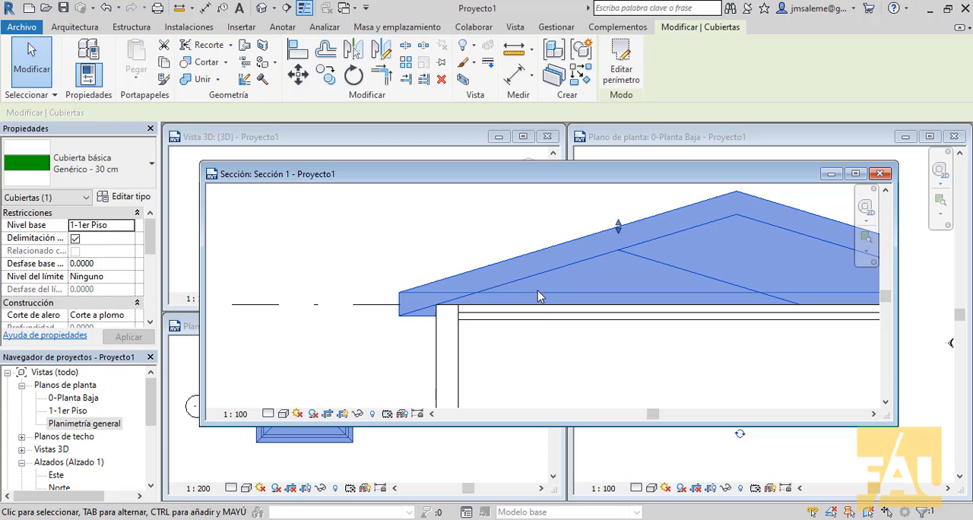
pyautogui.click(460, 362)
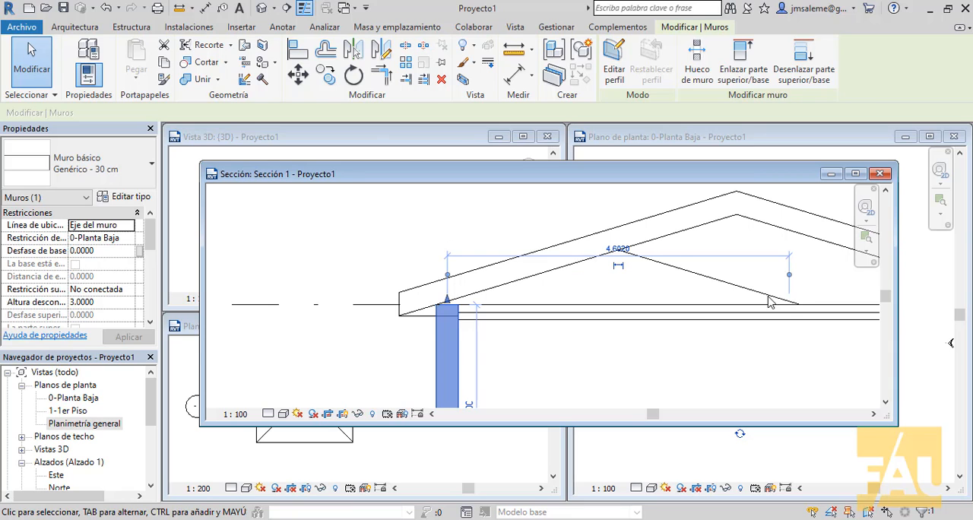
pyautogui.click(855, 173)
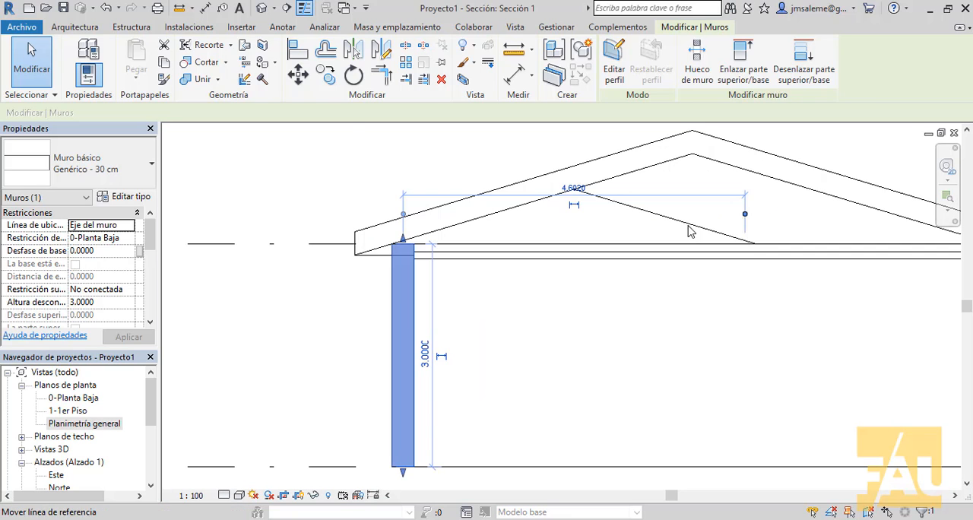
pyautogui.scroll(-3, 690, 231)
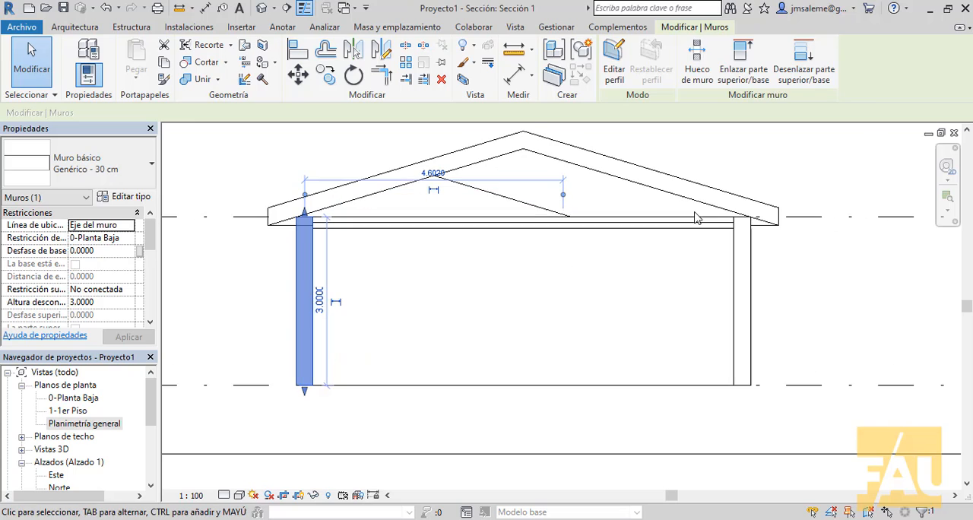
pyautogui.moveTo(793, 177); pyautogui.dragTo(794, 204, button='middle')
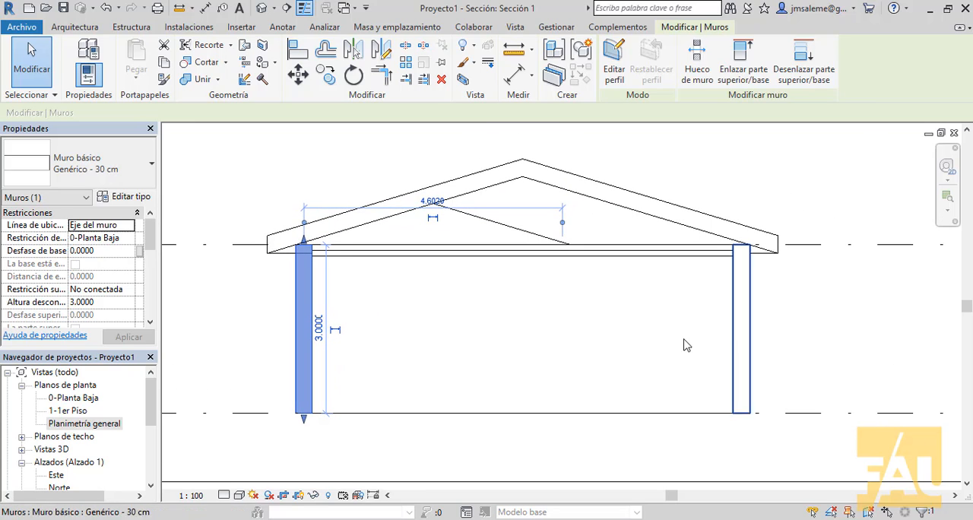
pyautogui.click(795, 355)
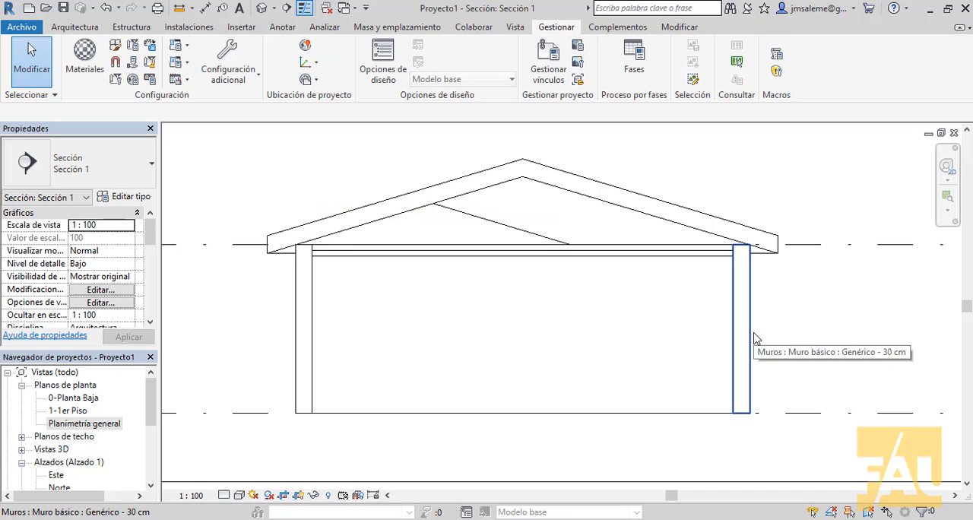
pyautogui.press('Tab')
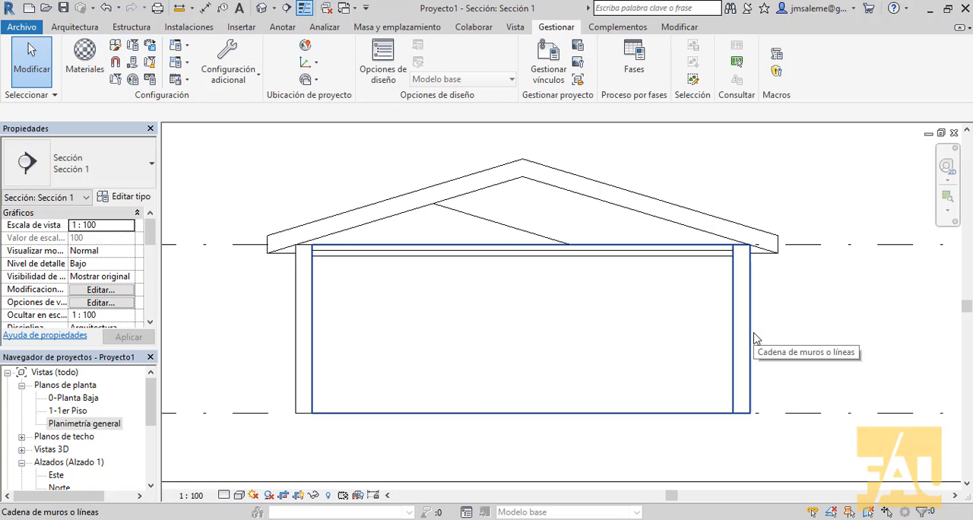
pyautogui.click(755, 338)
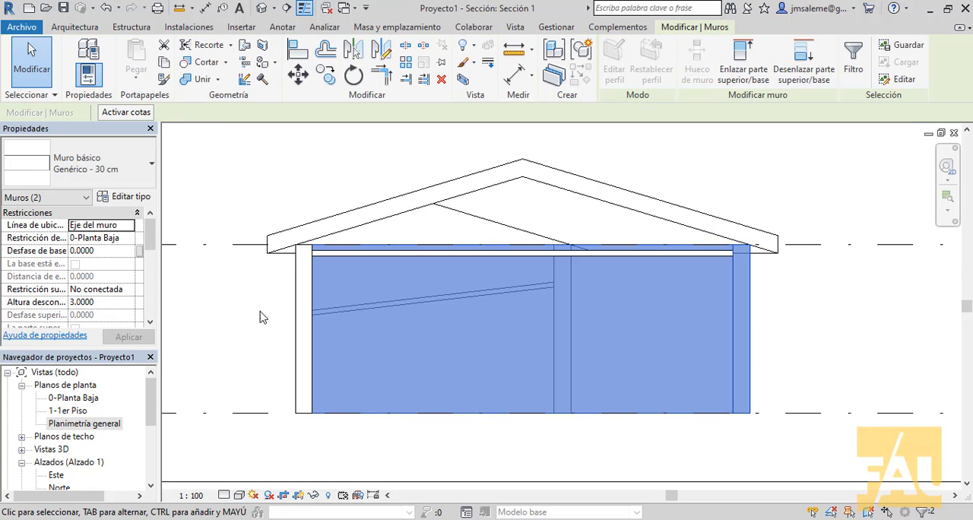
pyautogui.click(772, 339)
# Select every Genérico - 30 cm wall in the whole project and attach the wall tops to the roof
pyautogui.click(754, 351)
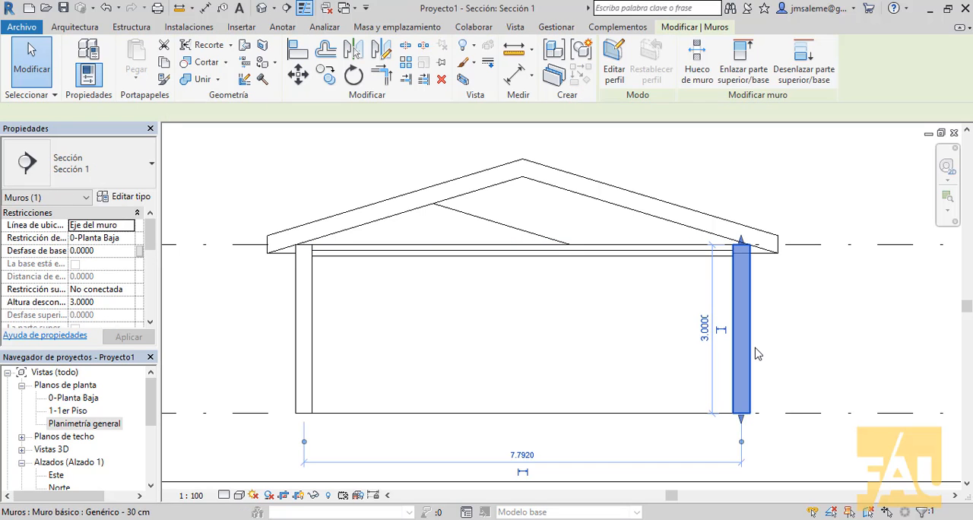
pyautogui.rightClick(756, 352)
pyautogui.moveTo(863, 357)
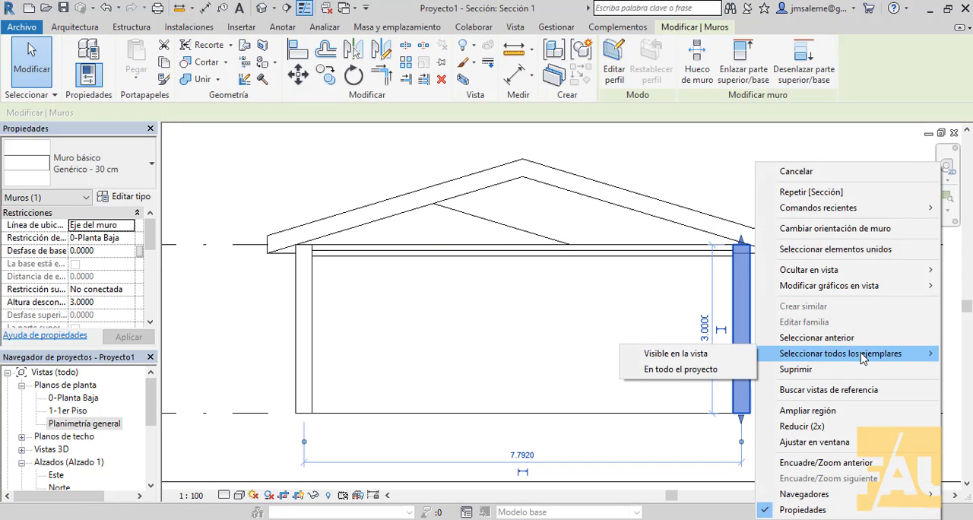
pyautogui.click(706, 371)
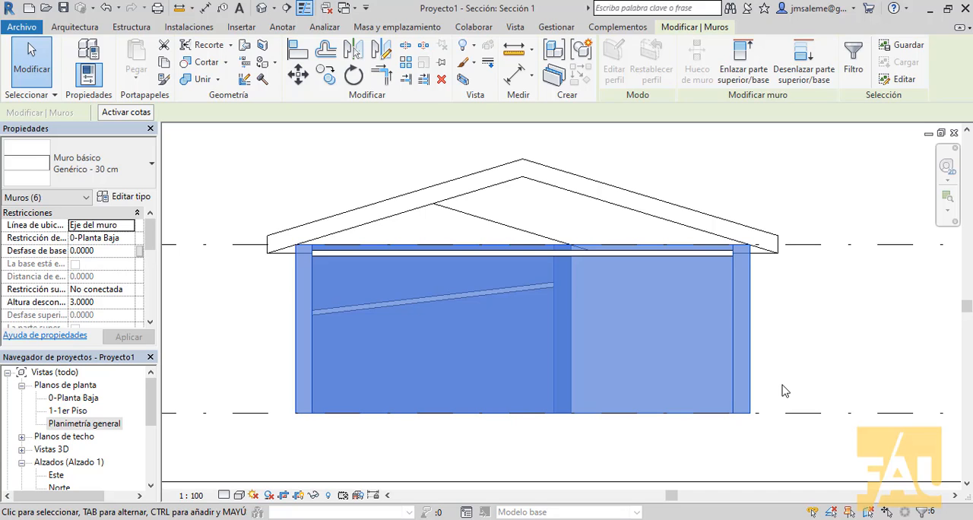
pyautogui.click(741, 63)
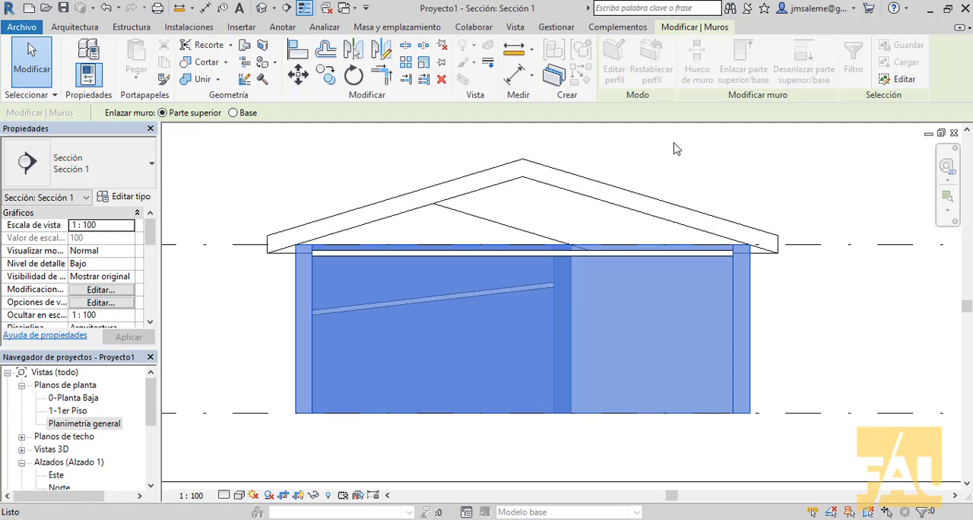
pyautogui.click(620, 212)
pyautogui.rightClick(713, 160)
pyautogui.click(740, 168)
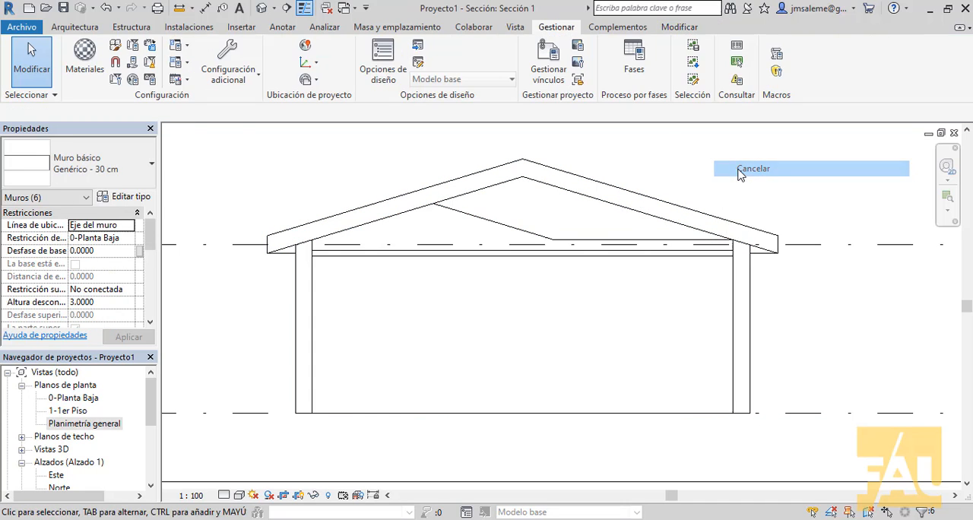
# Delete the roof to check how the attached walls respond, and undo the deletion
pyautogui.scroll(3, 293, 270)
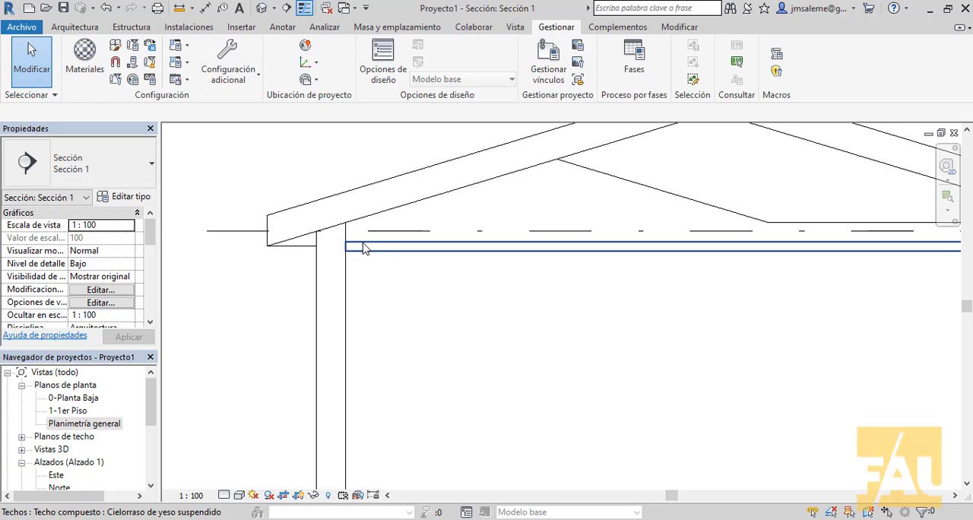
pyautogui.click(434, 175)
pyautogui.press('Delete')
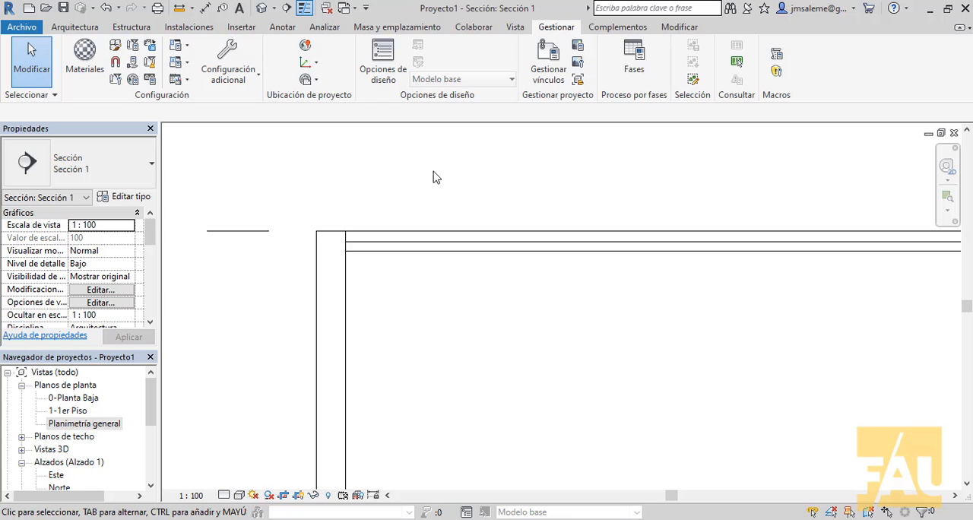
pyautogui.scroll(-3, 442, 167)
pyautogui.scroll(-1, 459, 181)
pyautogui.moveTo(459, 181); pyautogui.dragTo(430, 270, button='middle')
pyautogui.click(102, 7)
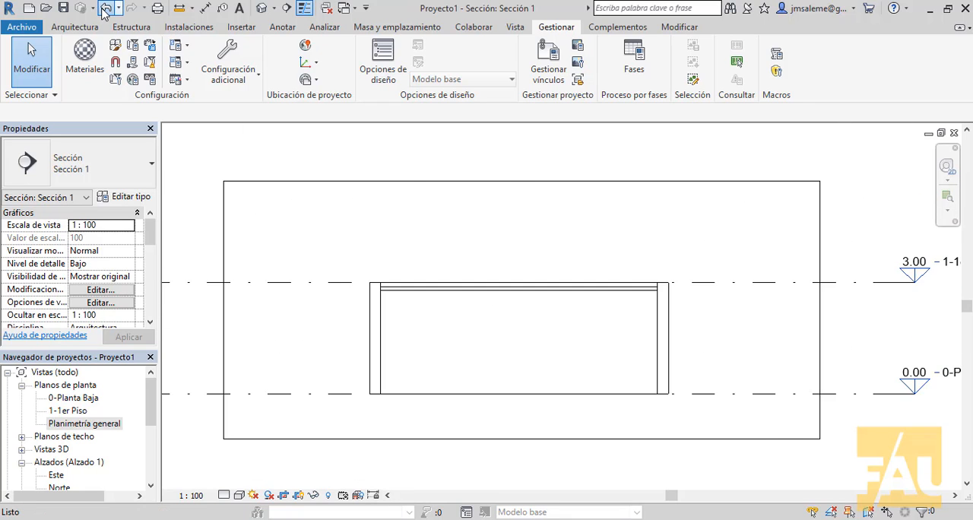
pyautogui.scroll(-5, 485, 248)
pyautogui.scroll(-2, 490, 252)
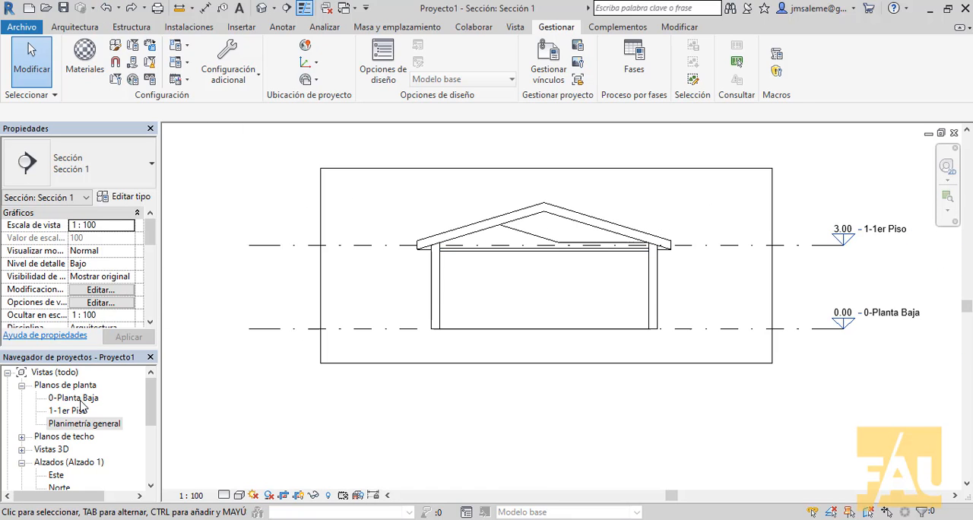
# Edit the roof footprint in the Planimetría general plan, removing the slope definition from its three vertical edges, and finish the sketch
pyautogui.doubleClick(81, 425)
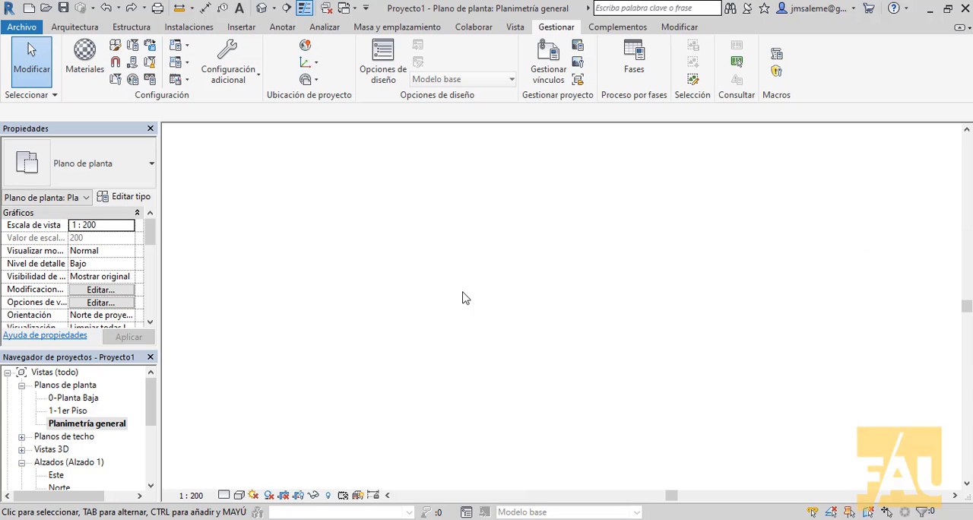
pyautogui.moveTo(502, 281); pyautogui.dragTo(670, 399, button='middle')
pyautogui.scroll(3, 653, 313)
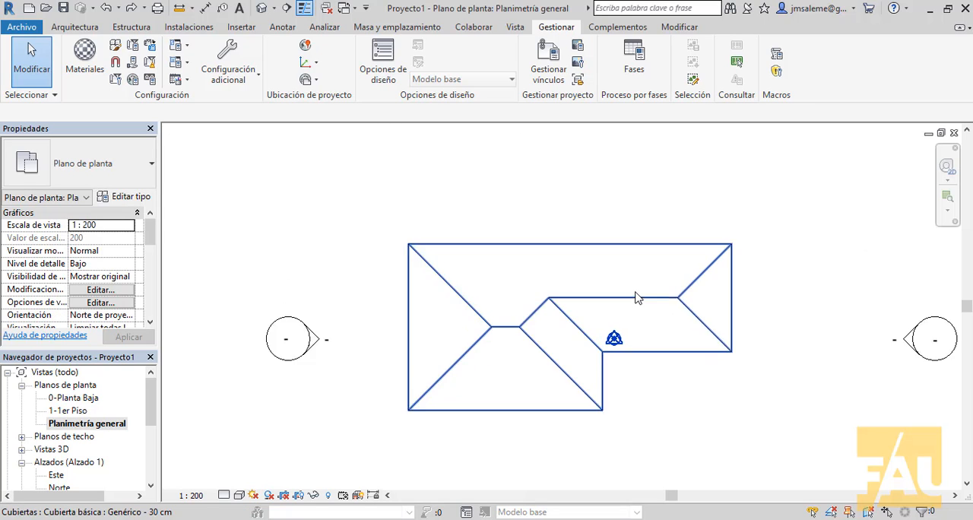
pyautogui.doubleClick(626, 239)
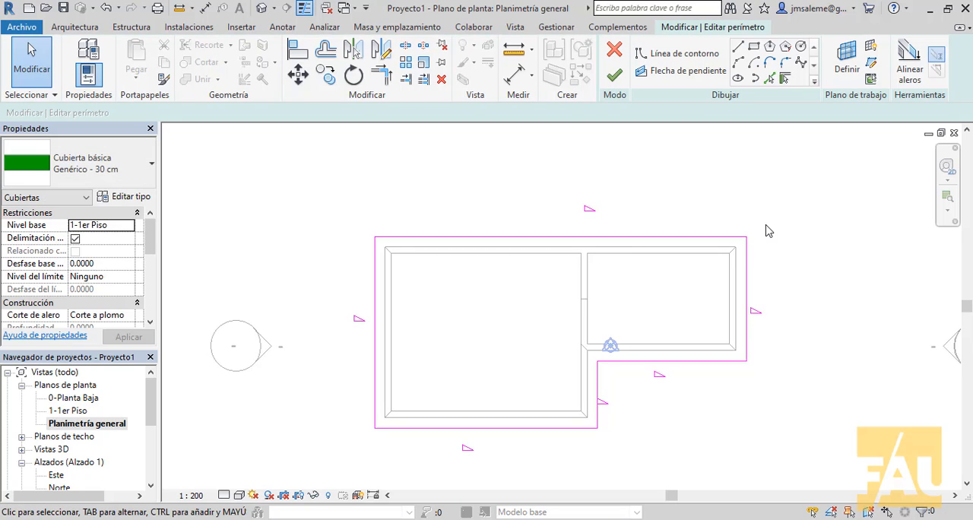
pyautogui.click(748, 281)
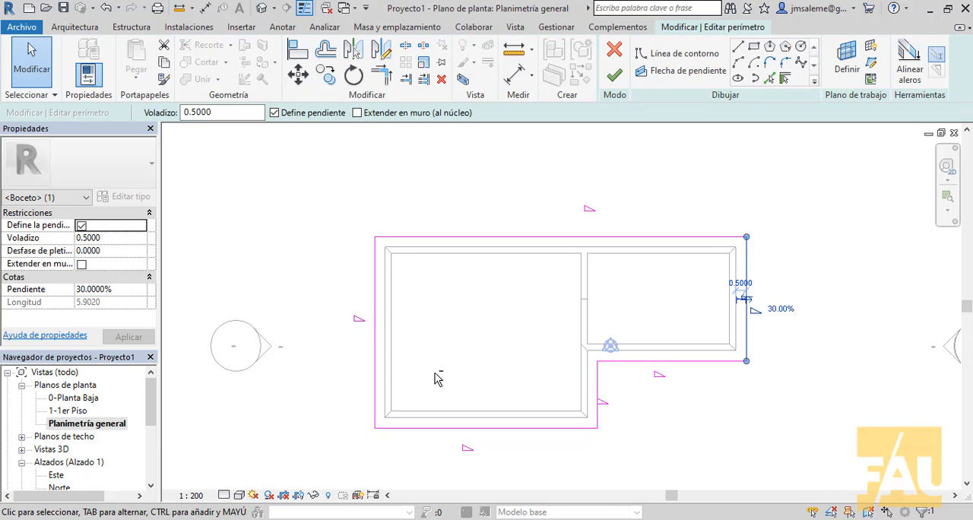
pyautogui.keyDown('ctrl'); pyautogui.click(375, 343); pyautogui.keyUp('ctrl')
pyautogui.keyDown('ctrl'); pyautogui.click(596, 366); pyautogui.keyUp('ctrl')
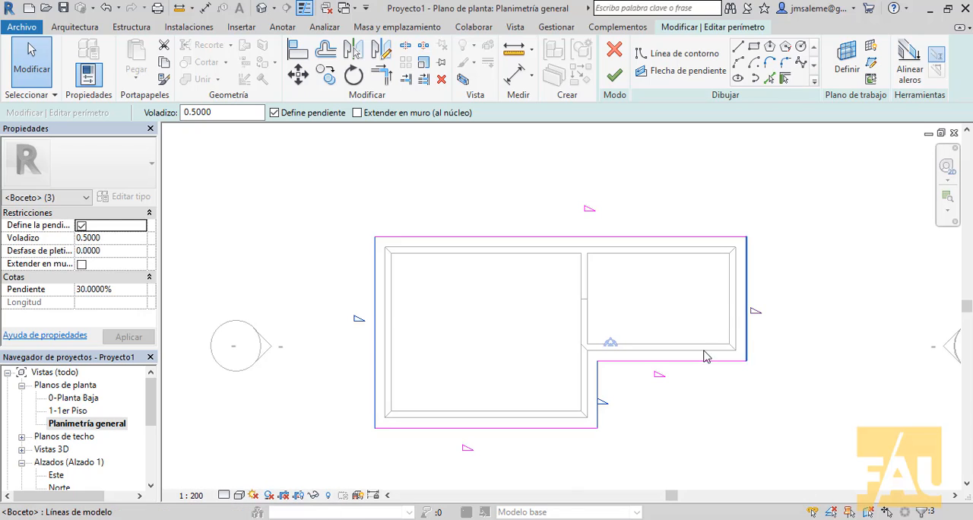
pyautogui.click(274, 113)
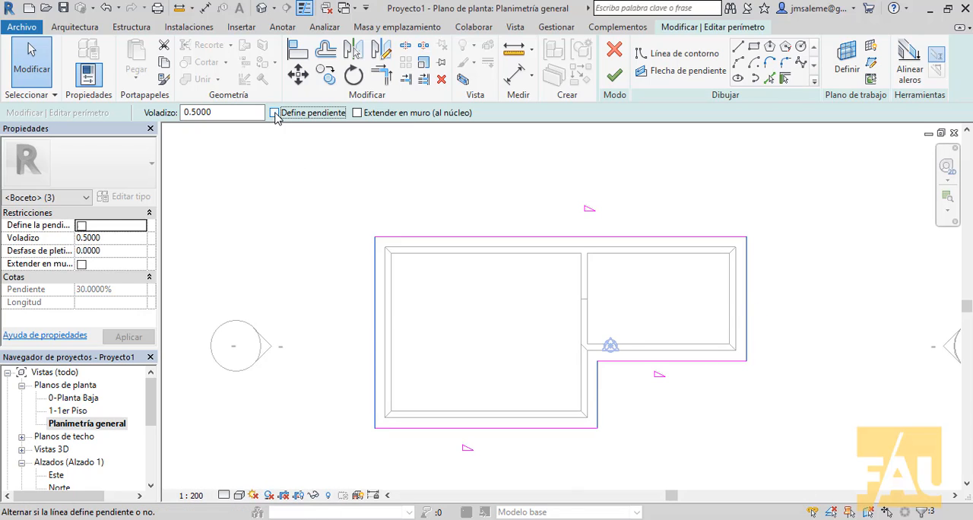
pyautogui.click(854, 429)
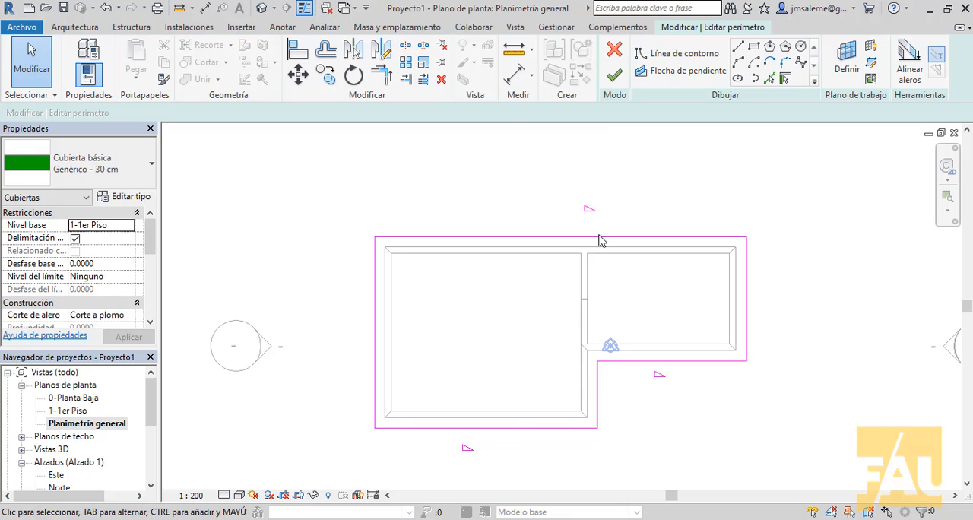
pyautogui.click(615, 82)
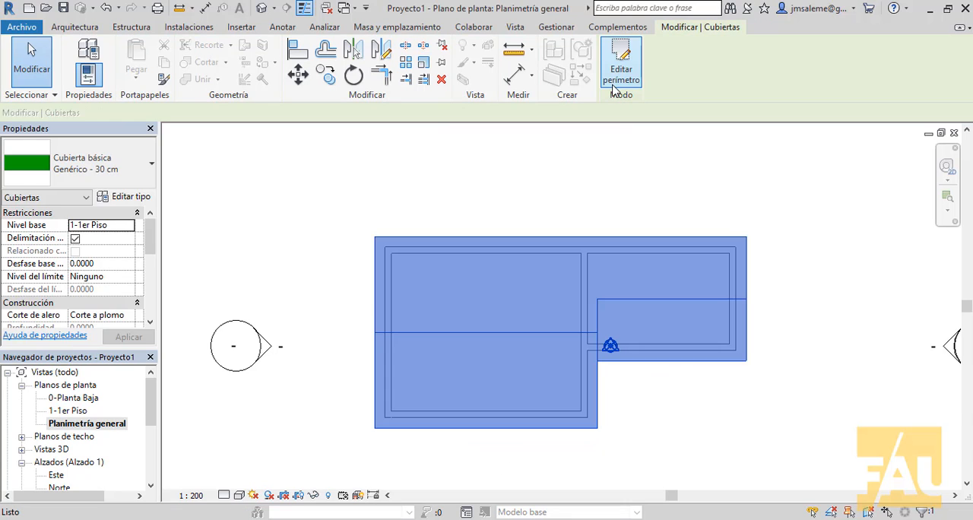
# In the 3D view, edit the roof footprint to remove the slope definition from the smaller wing's eave beside the inner corner
pyautogui.click(262, 8)
pyautogui.moveTo(465, 223); pyautogui.dragTo(580, 328, button='middle')
pyautogui.scroll(3, 491, 299)
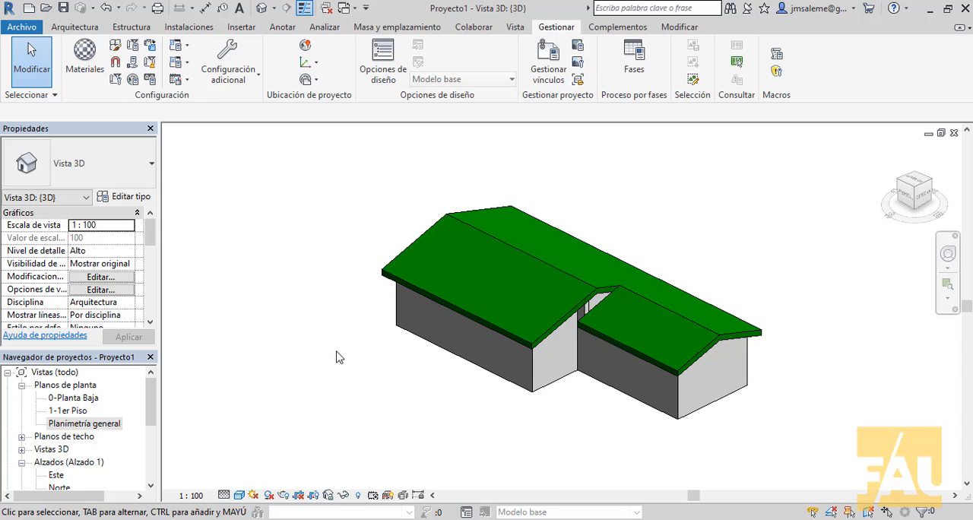
pyautogui.doubleClick(403, 256)
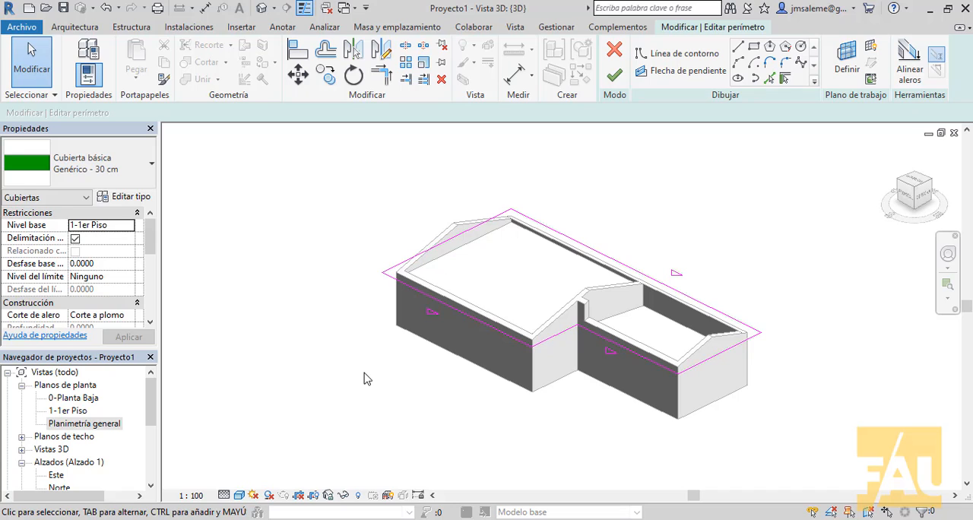
pyautogui.click(646, 358)
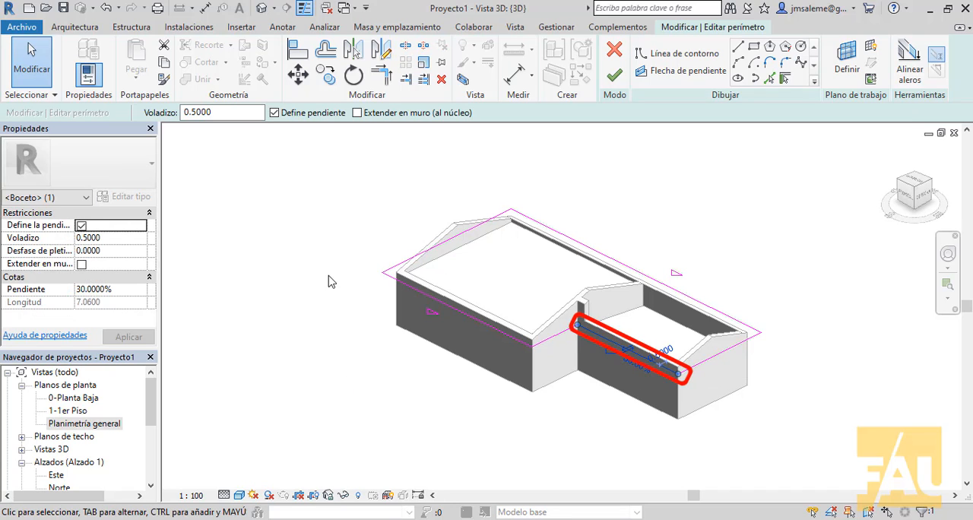
pyautogui.click(273, 113)
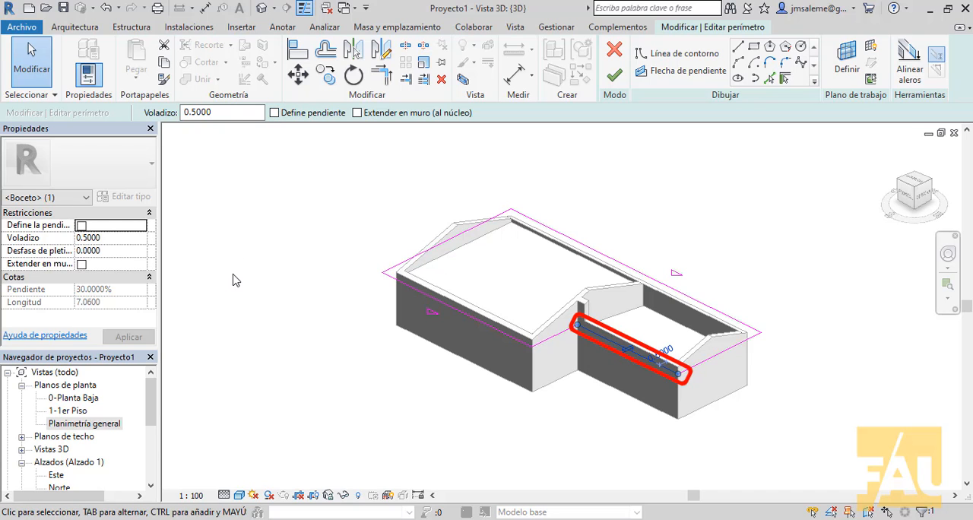
pyautogui.click(616, 76)
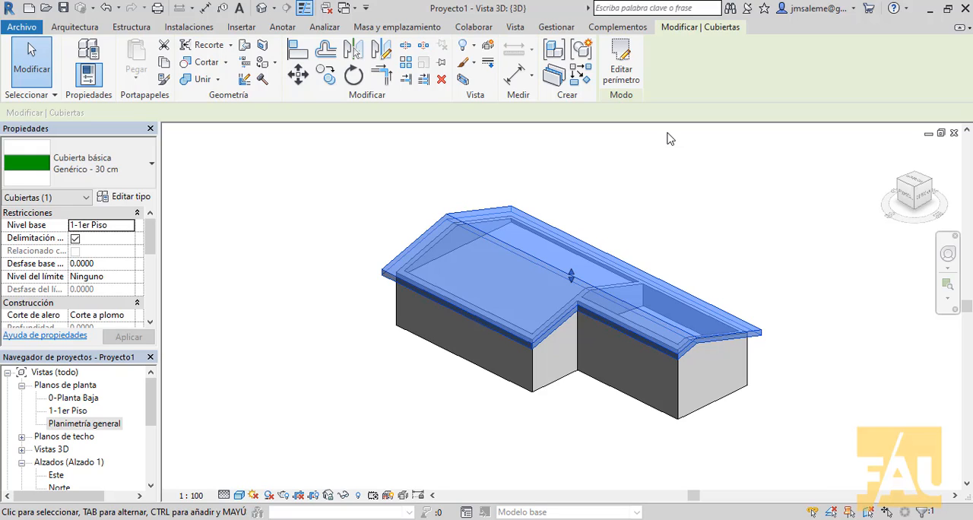
pyautogui.press('Escape')
pyautogui.keyDown('shift'); pyautogui.moveTo(684, 365); pyautogui.dragTo(738, 381, button='middle'); pyautogui.keyUp('shift')
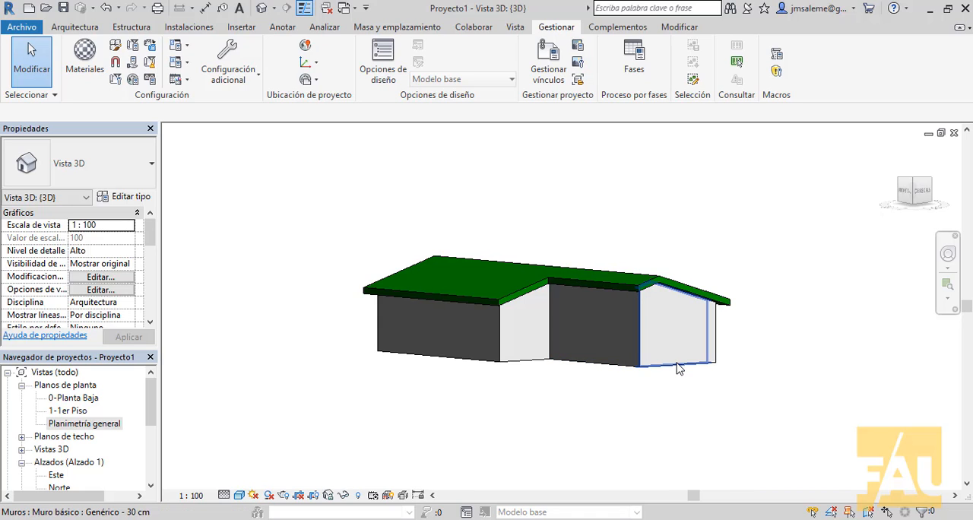
pyautogui.press('Tab')
pyautogui.click(676, 370)
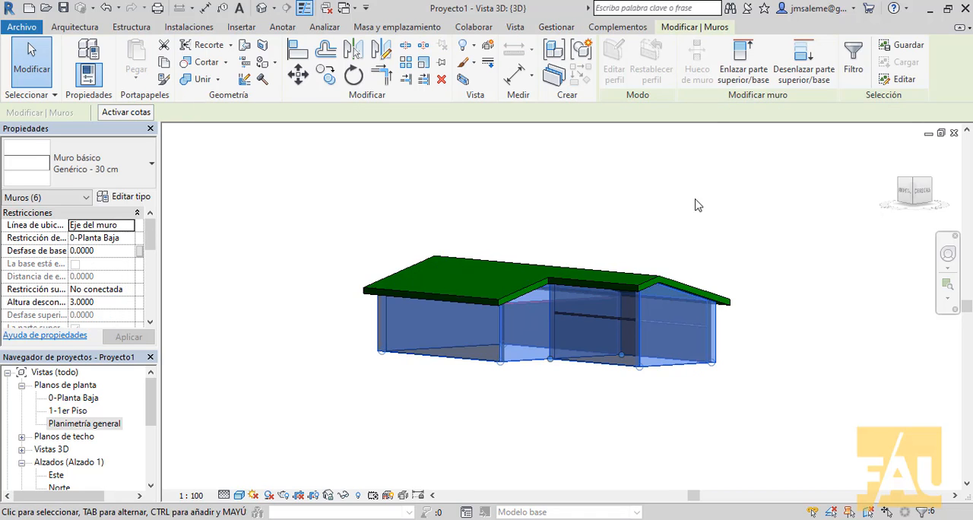
pyautogui.click(810, 64)
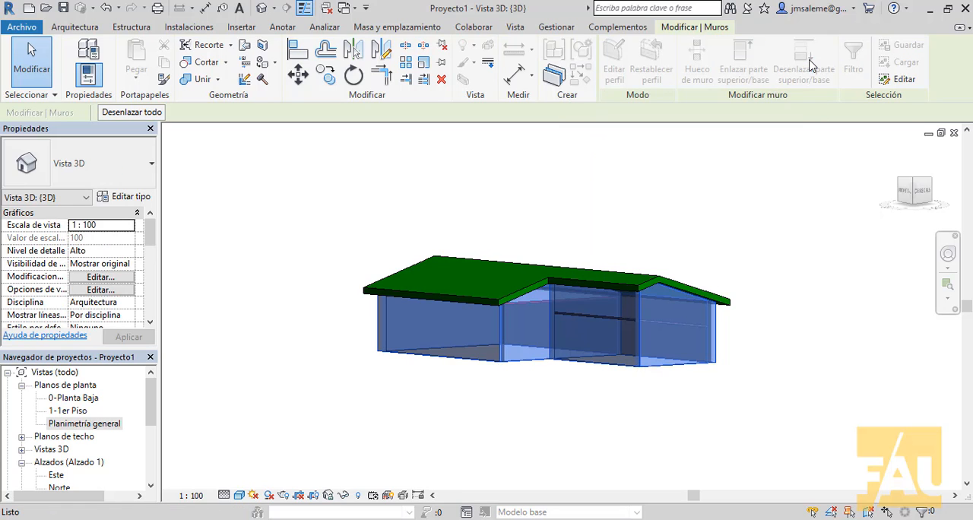
pyautogui.press('Escape')
pyautogui.press('Escape')
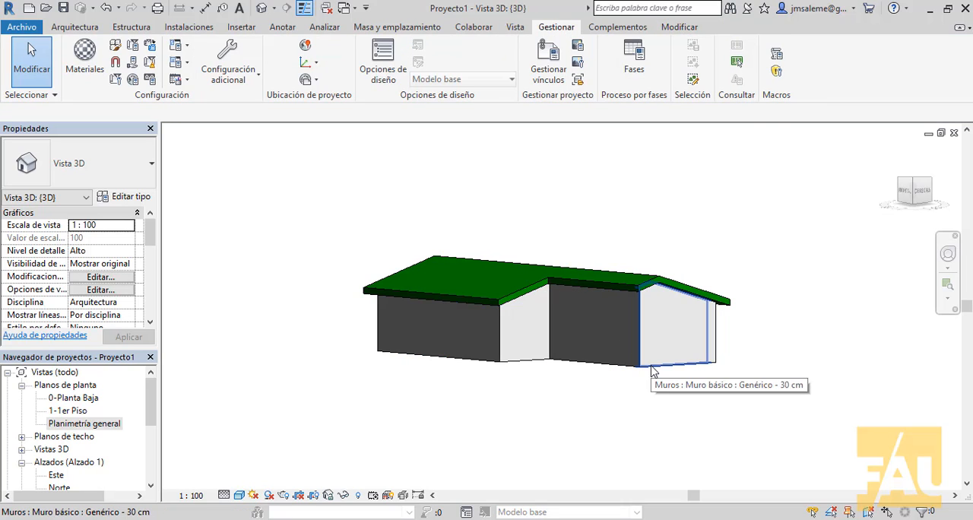
# Select the chain of connected walls and detach their tops from the roof
pyautogui.press('Tab')
pyautogui.click(651, 370)
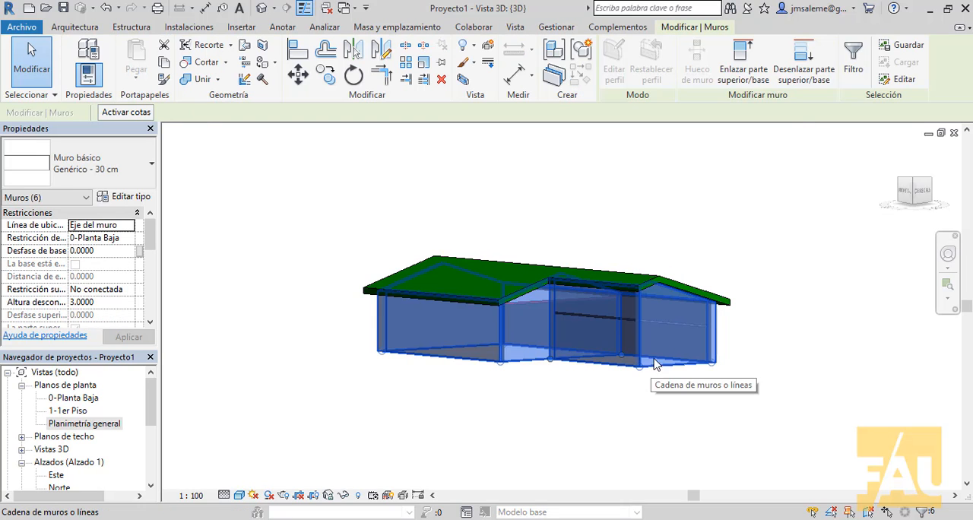
pyautogui.click(798, 70)
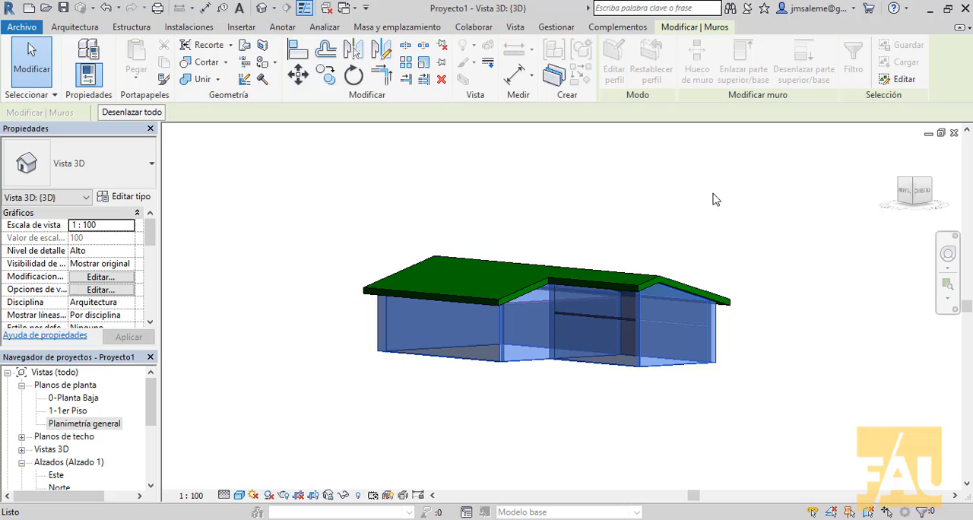
pyautogui.click(664, 287)
pyautogui.moveTo(747, 273); pyautogui.dragTo(655, 255, button='middle')
pyautogui.moveTo(736, 442)
pyautogui.keyDown('shift'); pyautogui.mouseDown(button='middle')
pyautogui.moveTo(688, 415)
pyautogui.moveTo(659, 416)
pyautogui.moveTo(716, 430)
pyautogui.moveTo(715, 441)
pyautogui.moveTo(727, 430)
pyautogui.mouseUp(button='middle'); pyautogui.keyUp('shift')
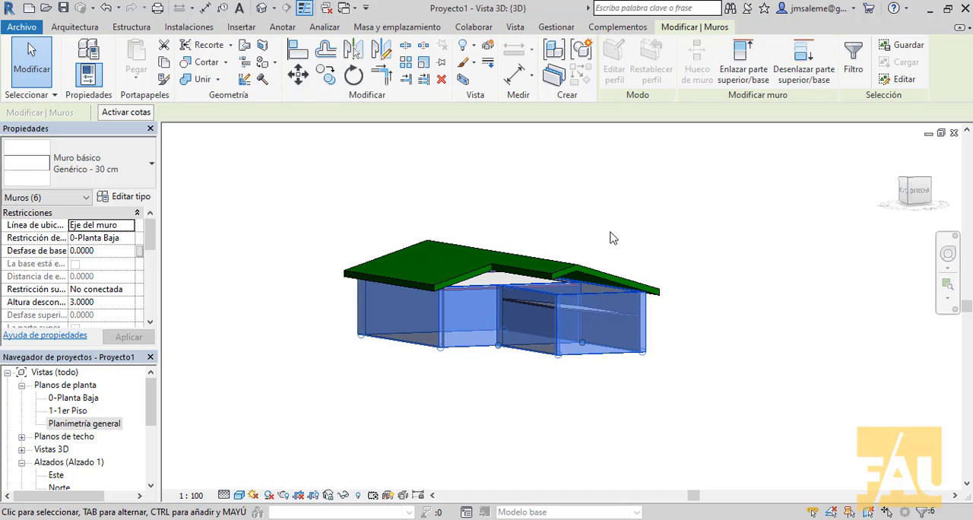
pyautogui.click(592, 385)
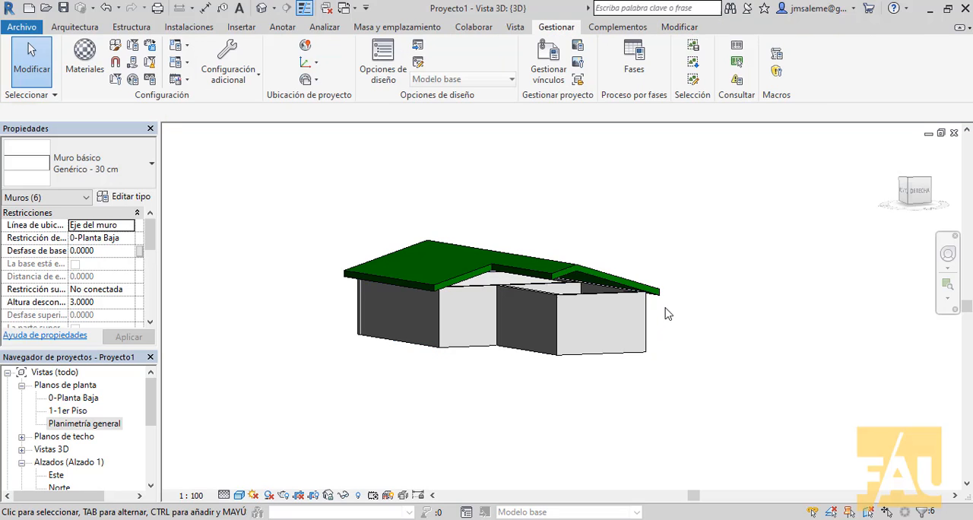
# Select the whole chain of connected walls and attach their tops to the gabled roof
pyautogui.press('Tab')
pyautogui.click(638, 348)
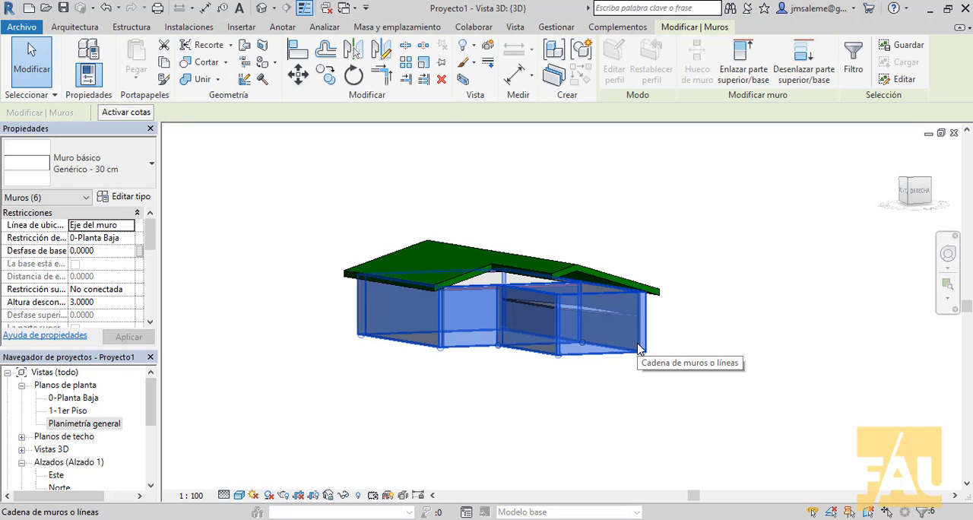
pyautogui.click(748, 69)
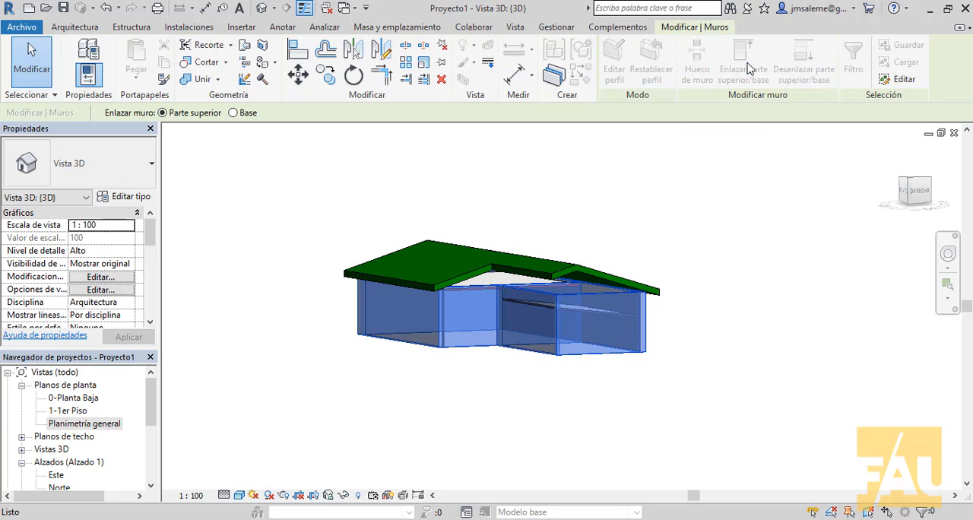
pyautogui.click(585, 271)
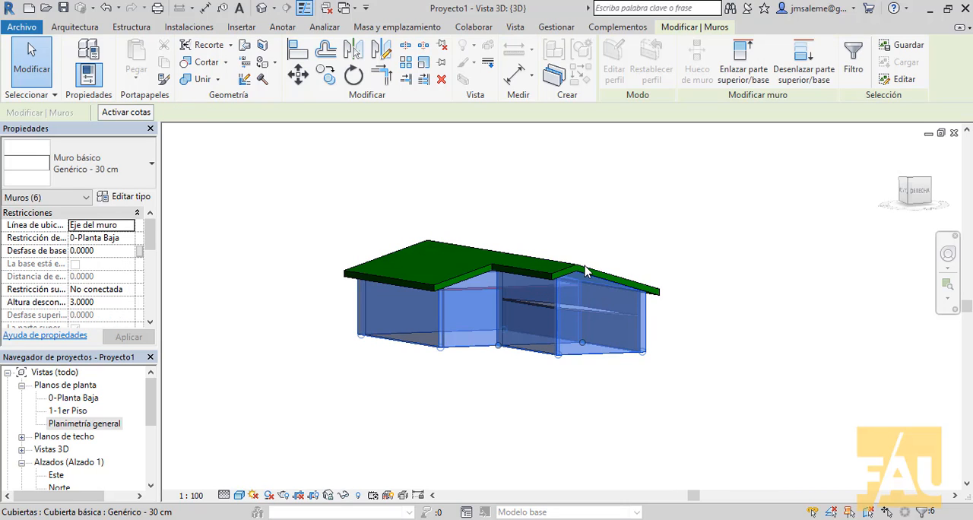
pyautogui.rightClick(674, 200)
pyautogui.click(701, 209)
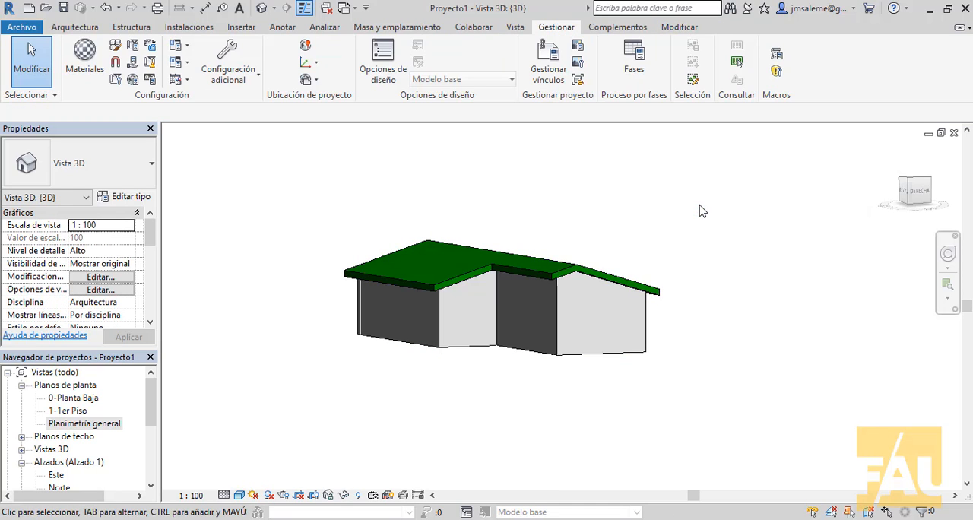
# Edit the roof footprint, set the slope of the two long slope-defining eaves to 45%, and finish the sketch
pyautogui.moveTo(708, 230); pyautogui.dragTo(721, 260, button='middle')
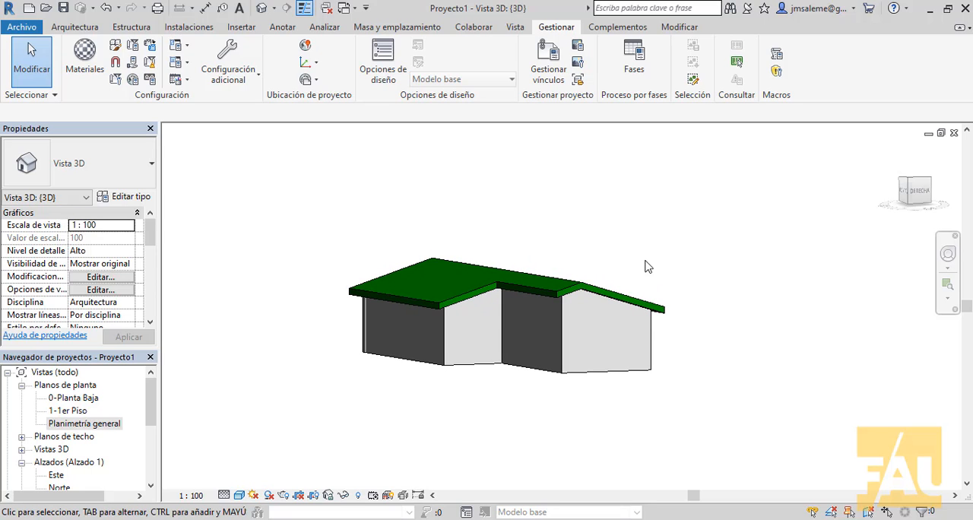
pyautogui.doubleClick(504, 276)
pyautogui.moveTo(591, 296); pyautogui.dragTo(562, 411, button='middle')
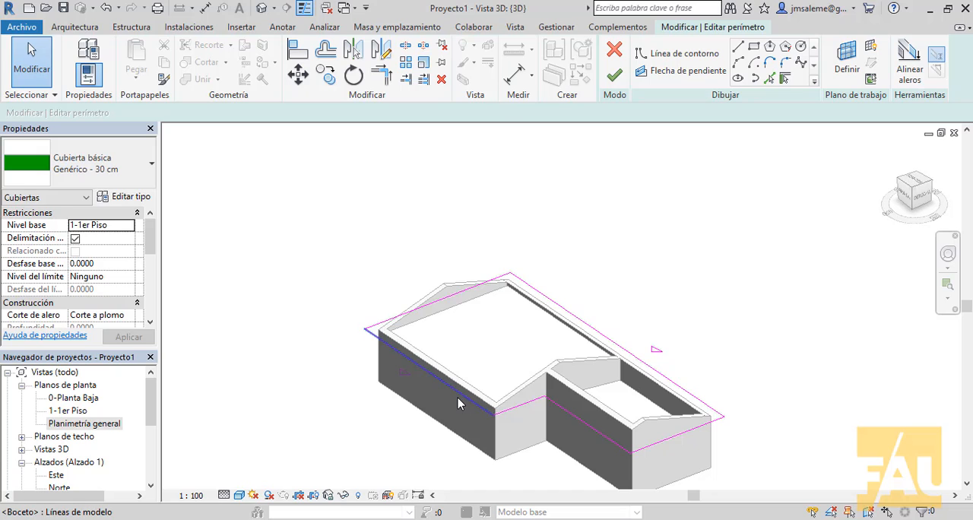
pyautogui.click(458, 399)
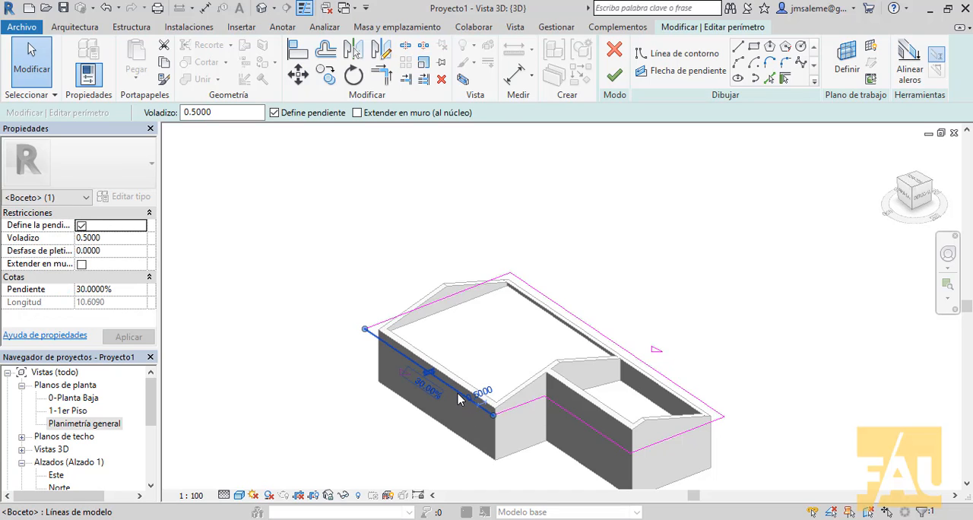
pyautogui.keyDown('ctrl'); pyautogui.click(630, 356); pyautogui.keyUp('ctrl')
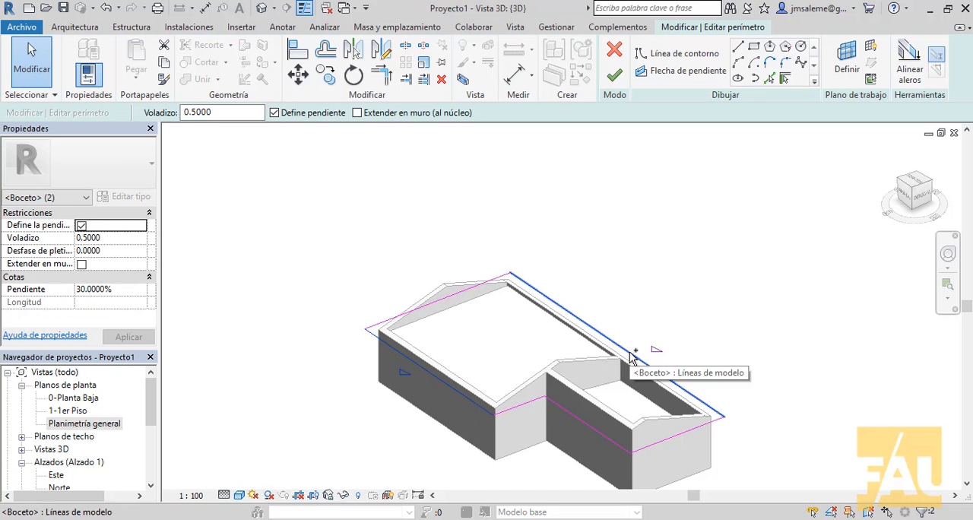
pyautogui.click(128, 296)
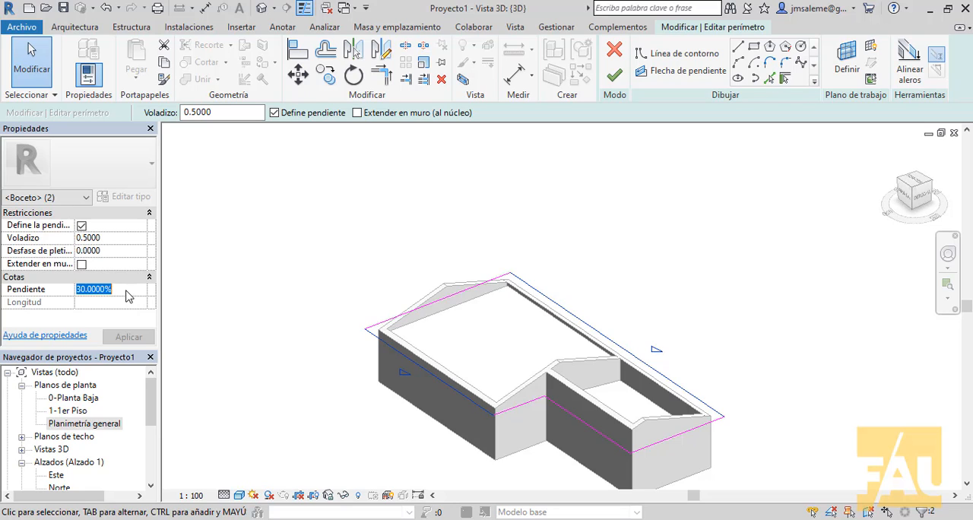
pyautogui.write('45')
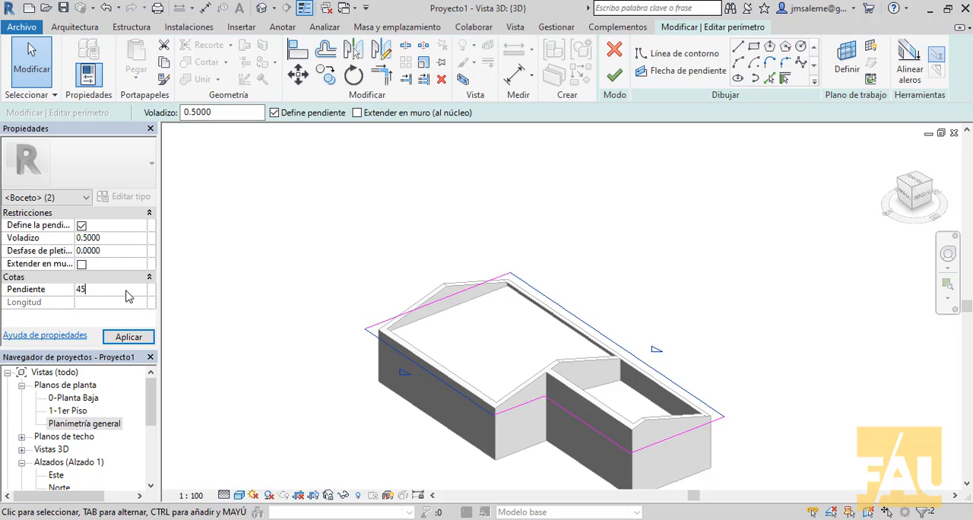
pyautogui.click(129, 337)
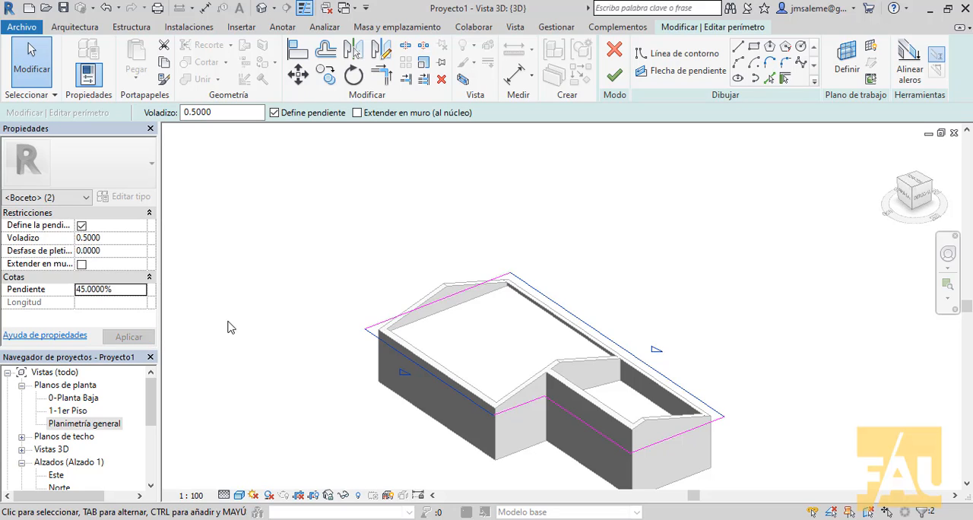
pyautogui.click(614, 75)
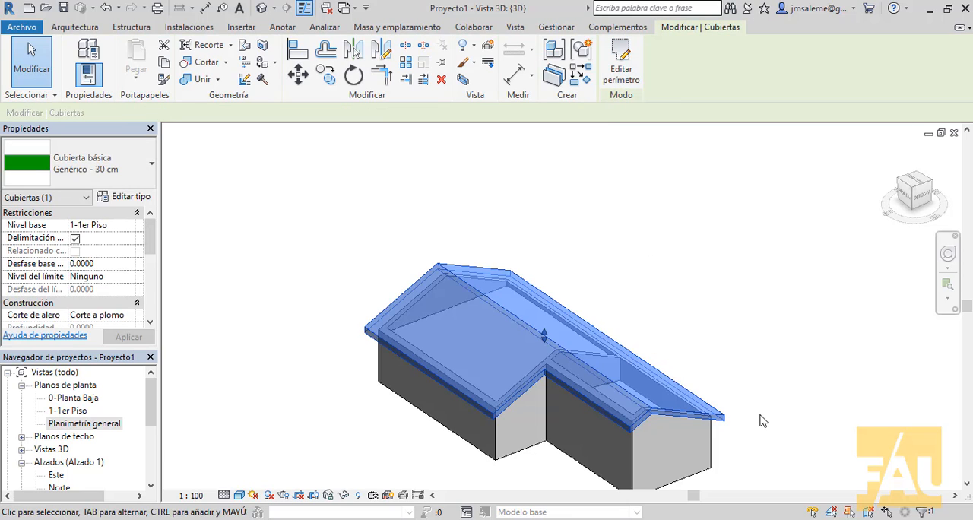
# Open the 0-Planta Baja plan and go to the view of the section line crossing the larger wing
pyautogui.keyDown('shift'); pyautogui.moveTo(768, 408); pyautogui.dragTo(718, 263, button='middle'); pyautogui.keyUp('shift')
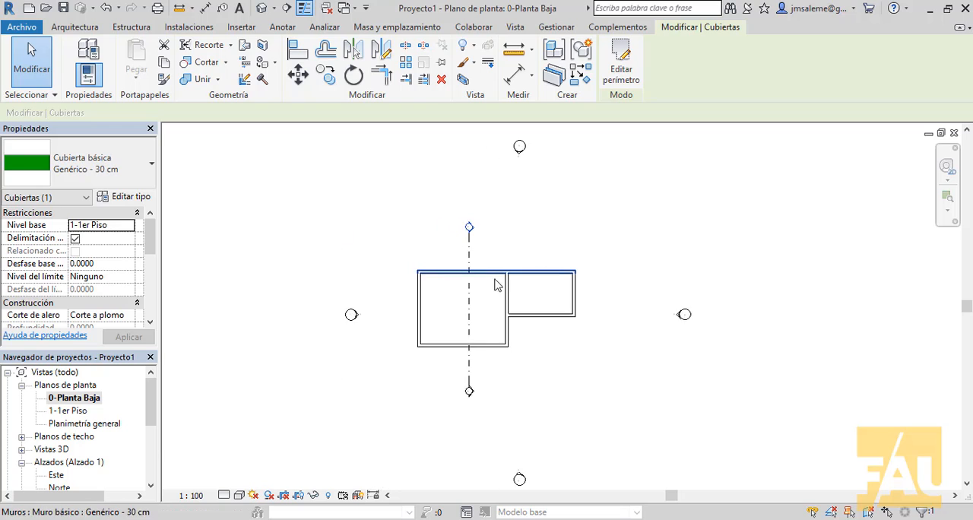
pyautogui.scroll(2, 495, 285)
pyautogui.click(458, 333)
pyautogui.rightClick(459, 332)
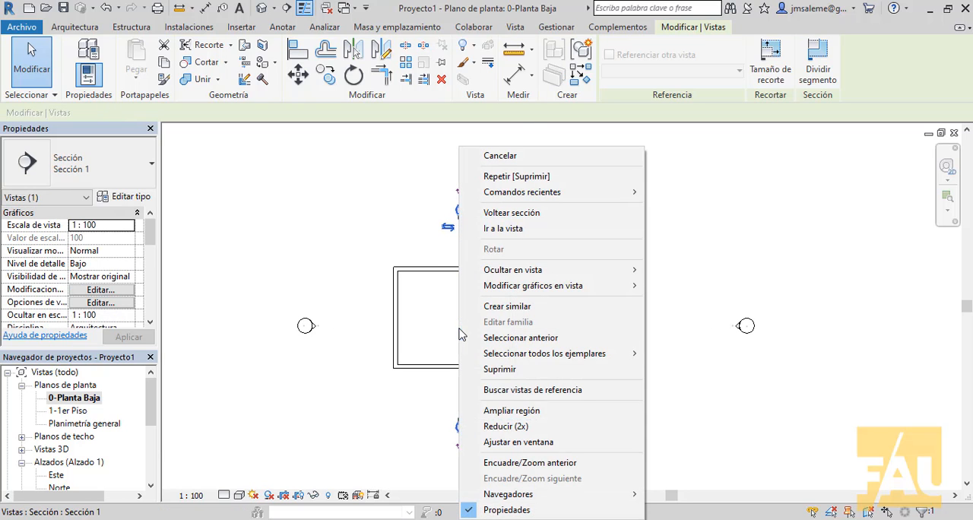
pyautogui.click(544, 230)
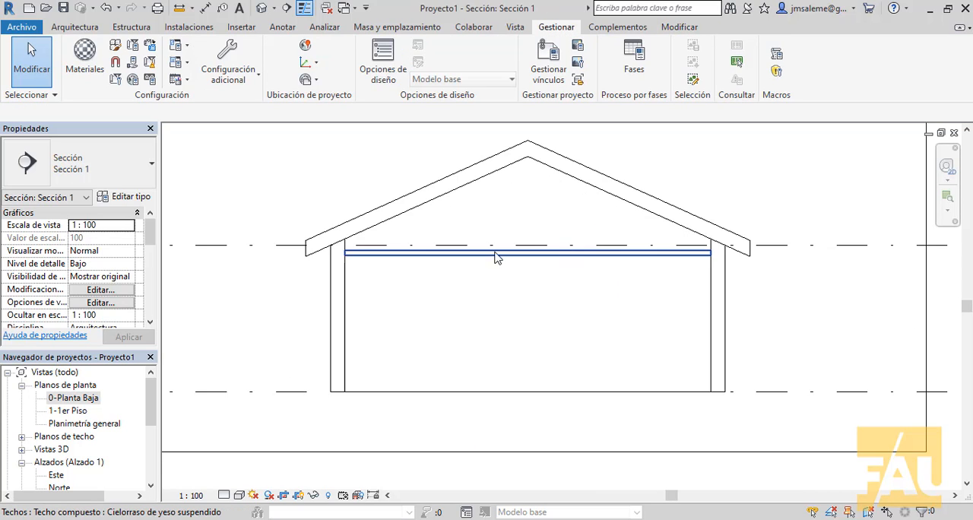
# Select the roof in the section and enlarge the properties area so its construction settings are fully readable
pyautogui.moveTo(494, 253); pyautogui.dragTo(557, 307, button='middle')
pyautogui.scroll(5, 357, 289)
pyautogui.scroll(3, 429, 334)
pyautogui.moveTo(456, 340); pyautogui.dragTo(456, 386, button='middle')
pyautogui.scroll(-2, 479, 352)
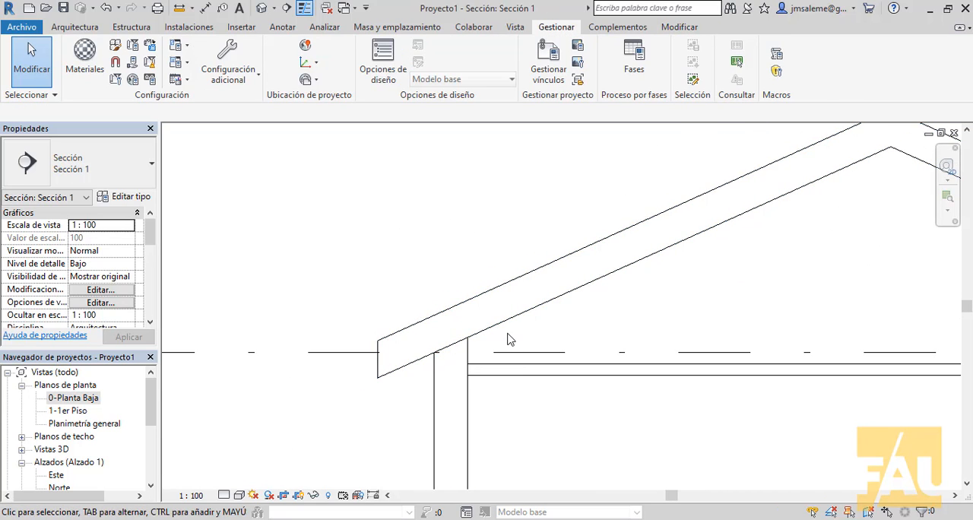
pyautogui.moveTo(508, 333); pyautogui.dragTo(500, 367, button='middle')
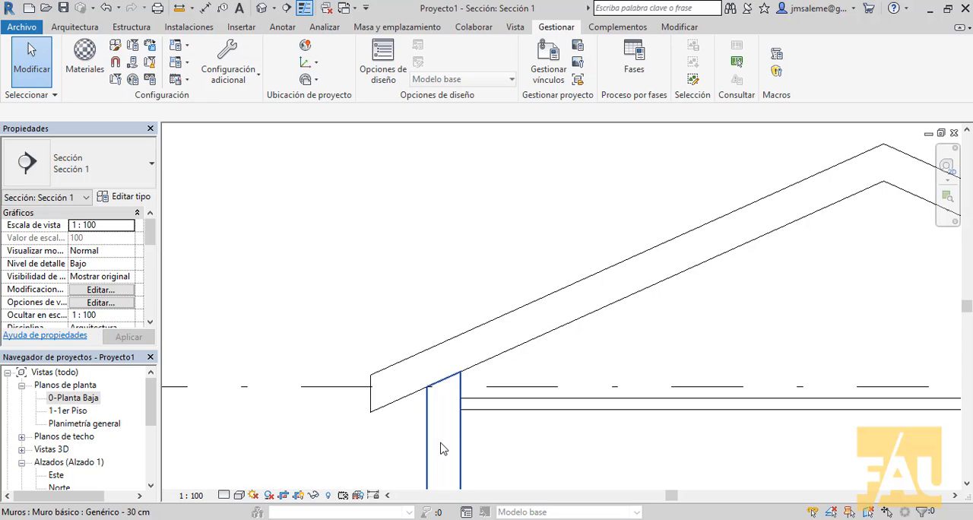
pyautogui.click(525, 308)
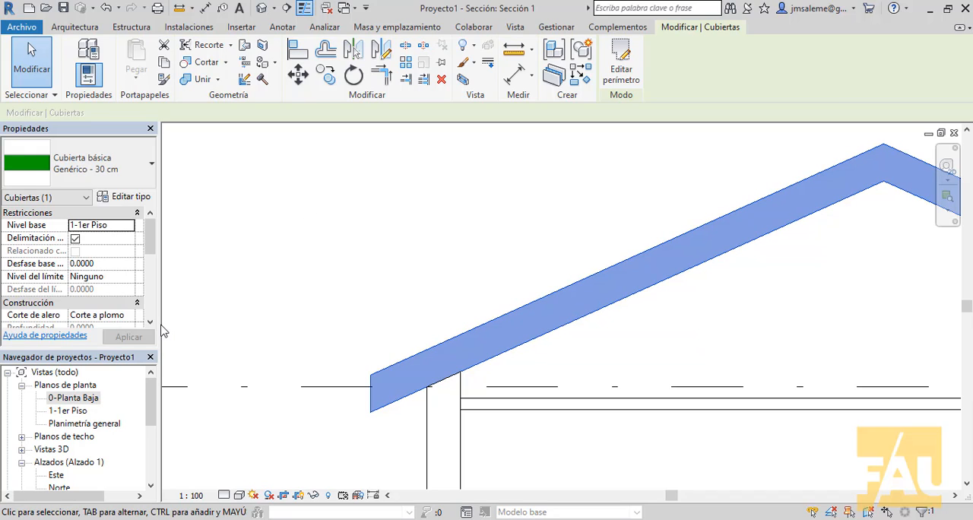
pyautogui.moveTo(158, 331); pyautogui.dragTo(221, 336)
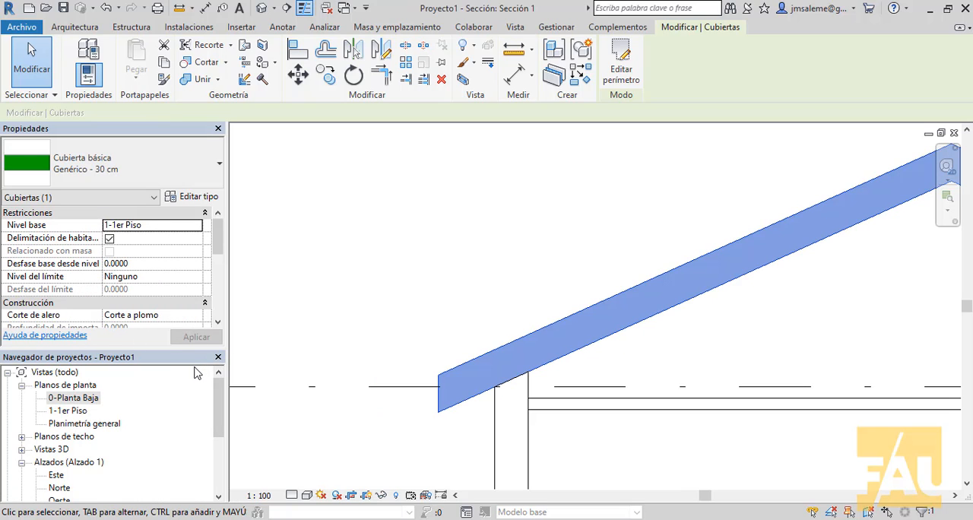
pyautogui.moveTo(193, 350); pyautogui.dragTo(194, 381)
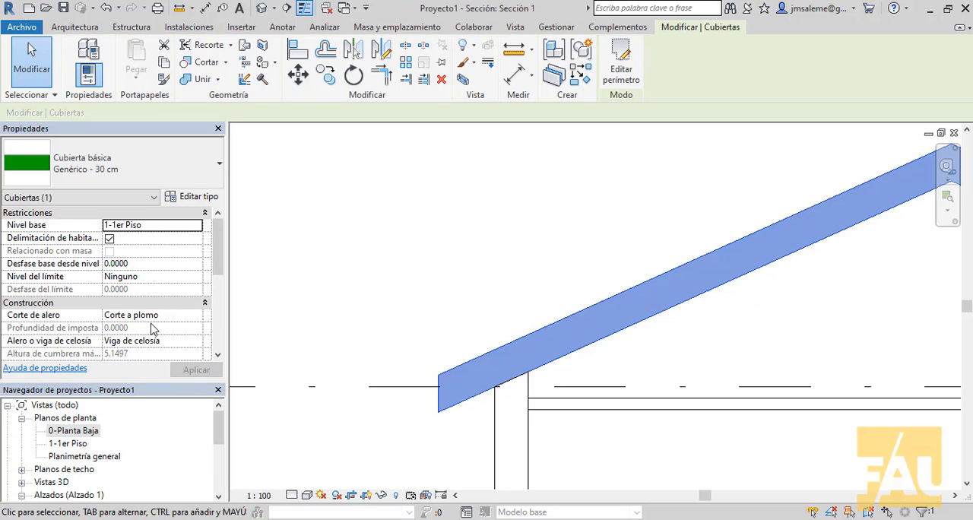
# Try the Dos cortes - A plomo eave cut on the roof, and restore Corte a plomo
pyautogui.click(193, 317)
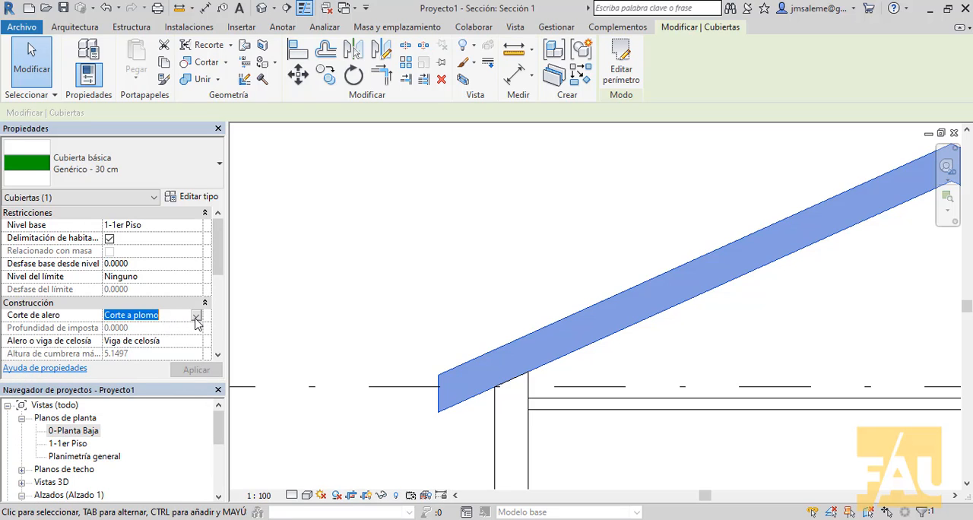
pyautogui.click(196, 317)
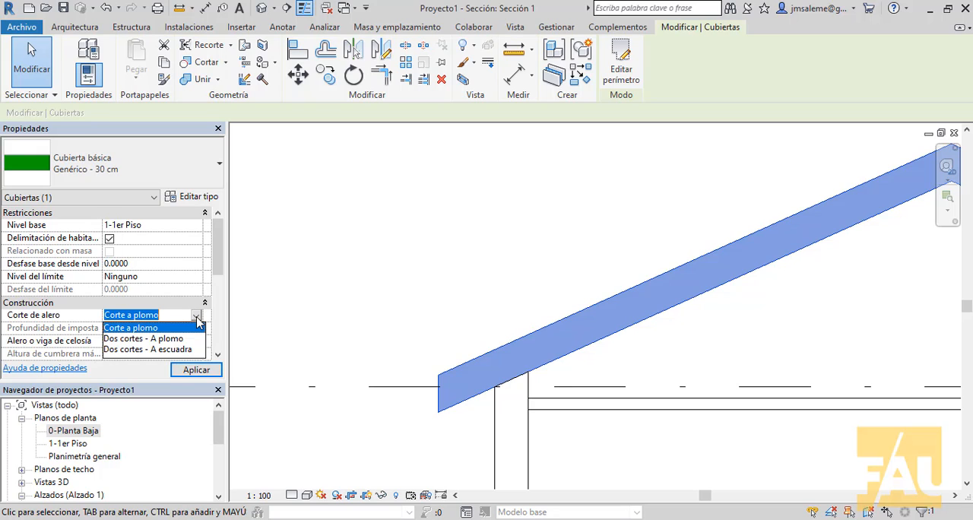
pyautogui.click(178, 339)
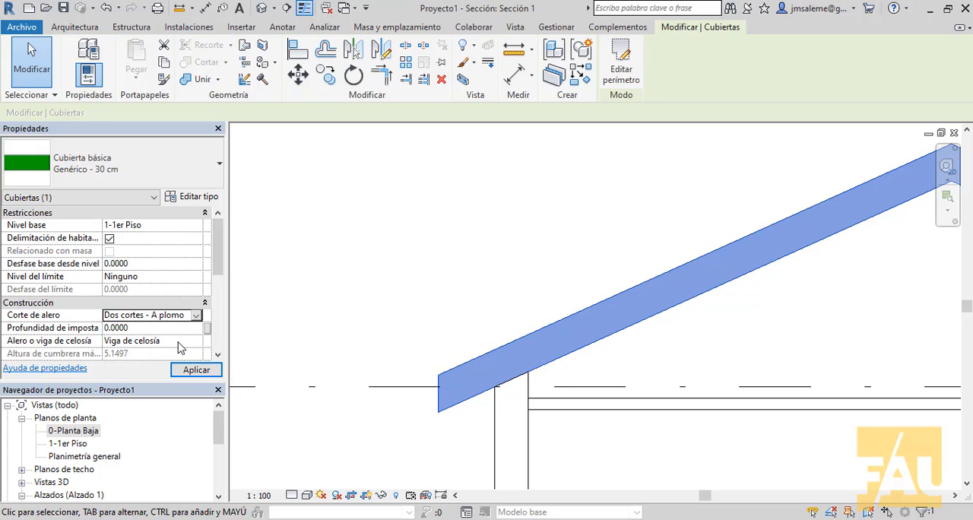
pyautogui.click(190, 371)
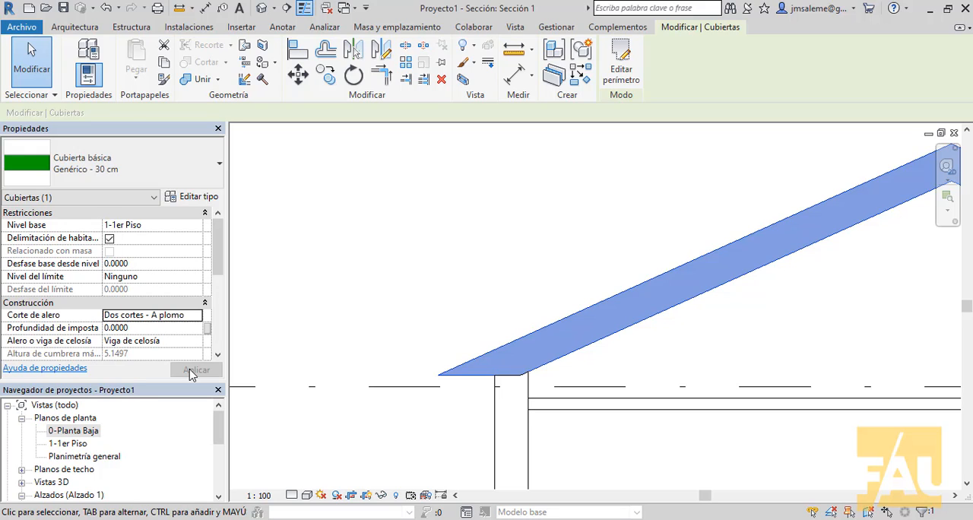
pyautogui.click(196, 316)
pyautogui.click(169, 328)
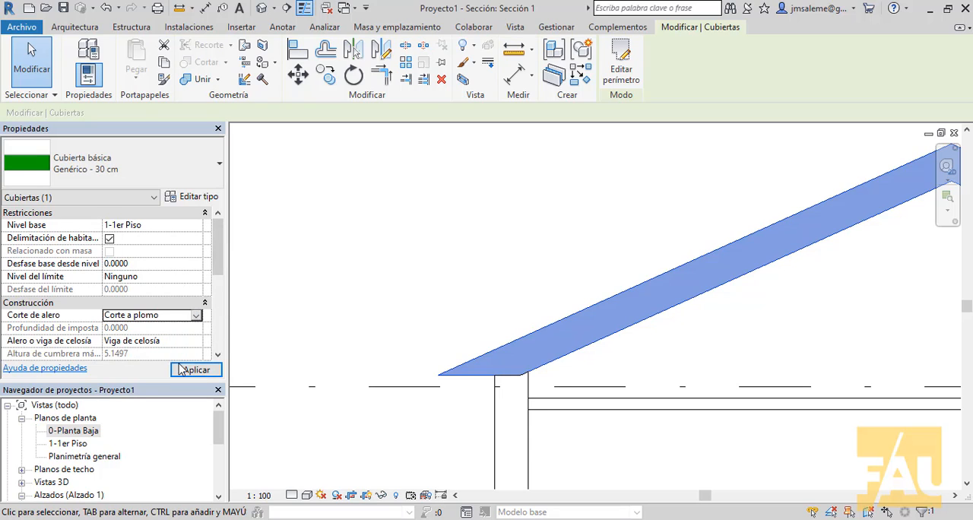
pyautogui.click(184, 370)
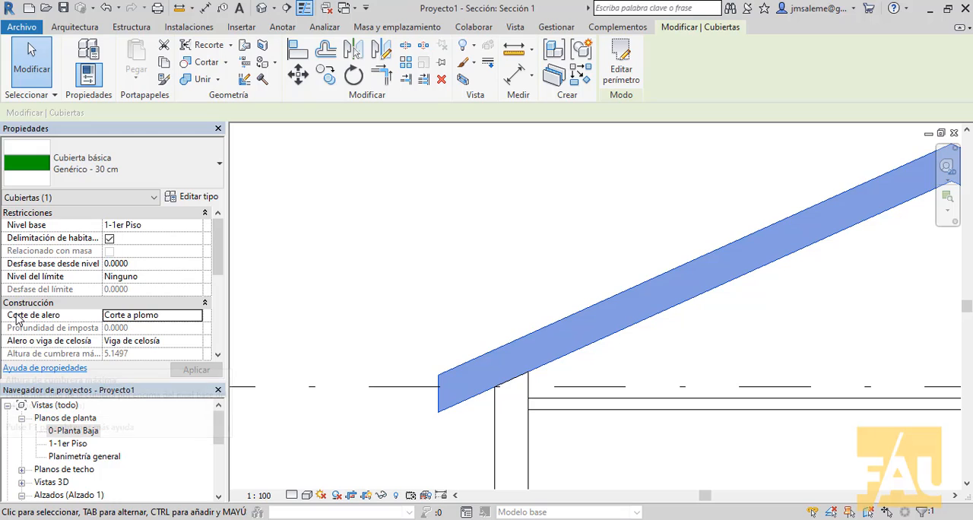
# Set the roof's Corte de alero to Dos cortes - A plomo with a Profundidad de imposta of 0.15
pyautogui.click(190, 320)
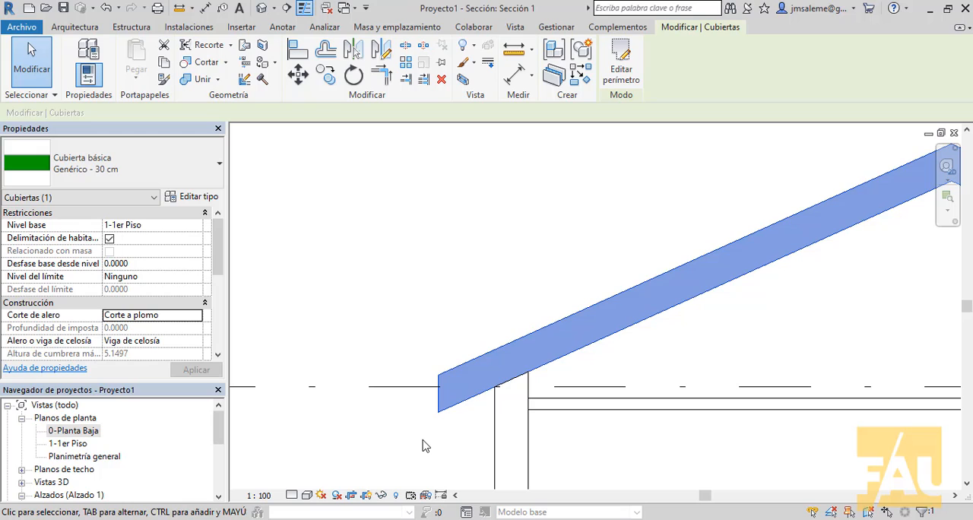
pyautogui.click(181, 314)
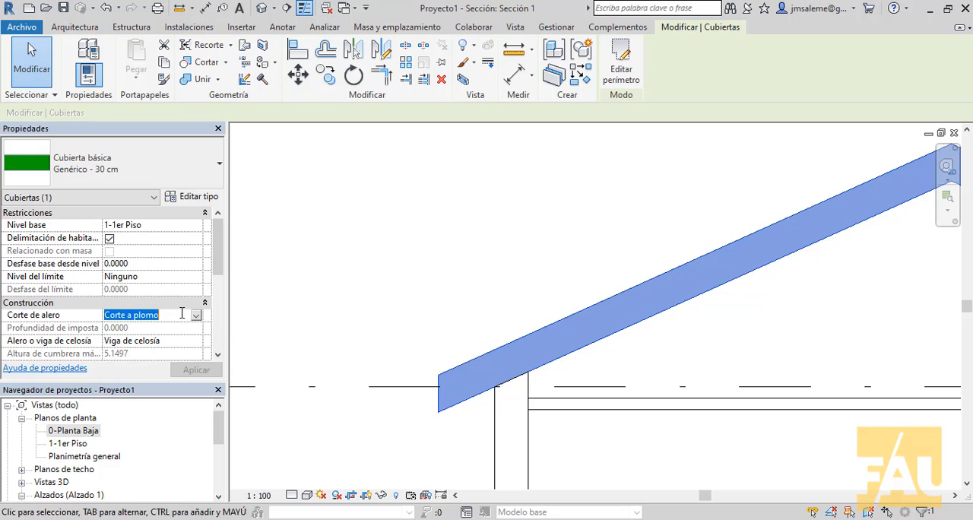
pyautogui.click(196, 314)
pyautogui.click(170, 337)
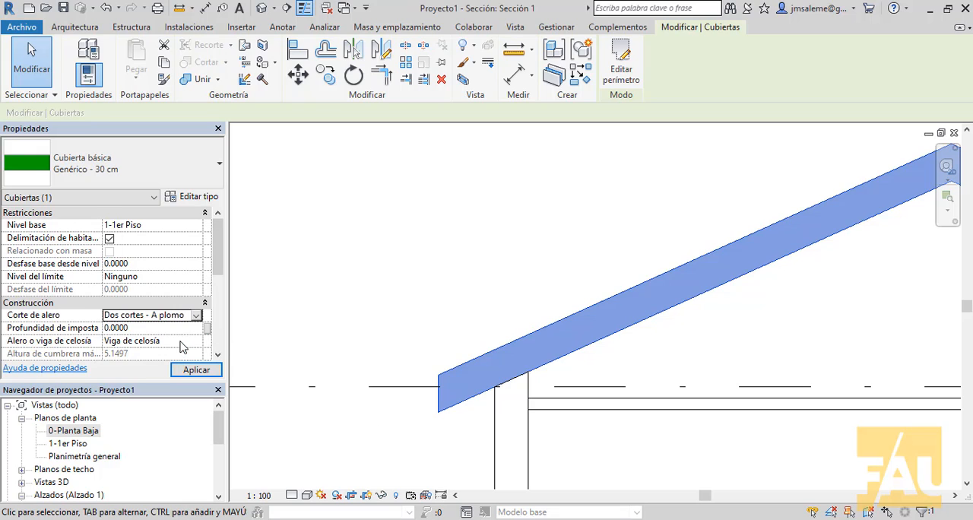
pyautogui.click(194, 327)
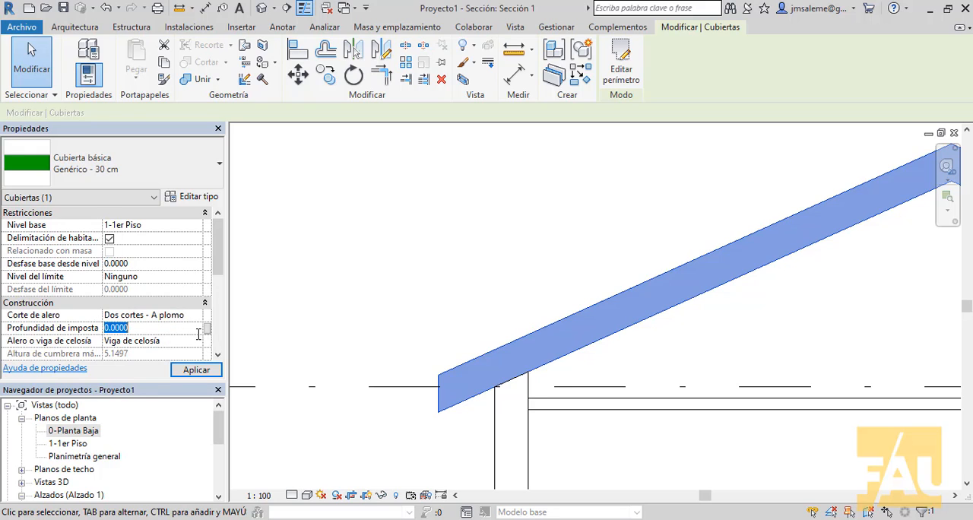
pyautogui.write('.15')
pyautogui.click(209, 370)
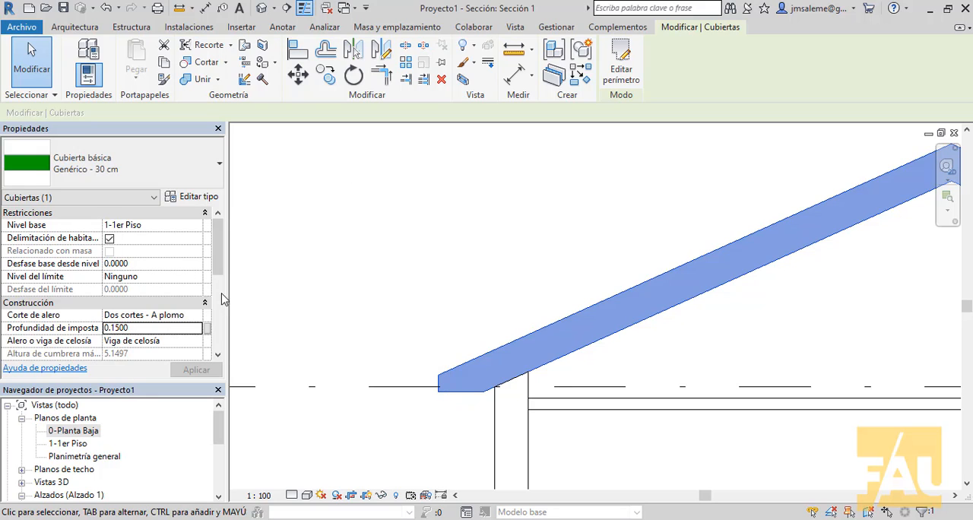
# Change the roof's Corte de alero to Dos cortes - A escuadra and set the Profundidad de imposta to 0.3
pyautogui.click(196, 315)
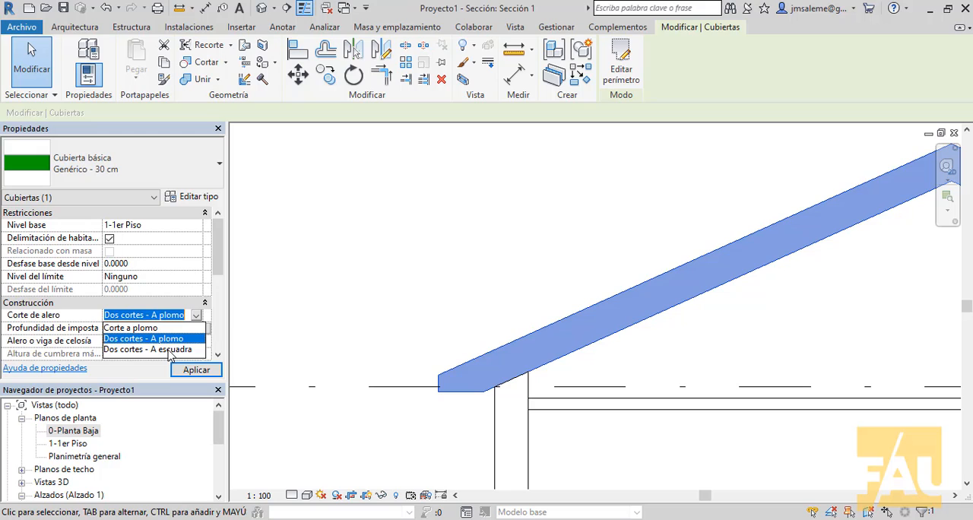
pyautogui.click(170, 350)
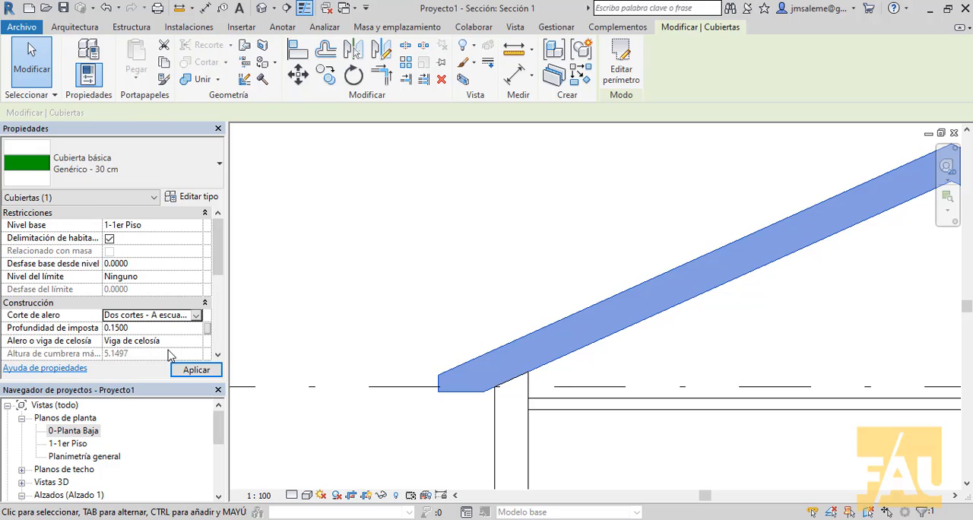
pyautogui.click(196, 370)
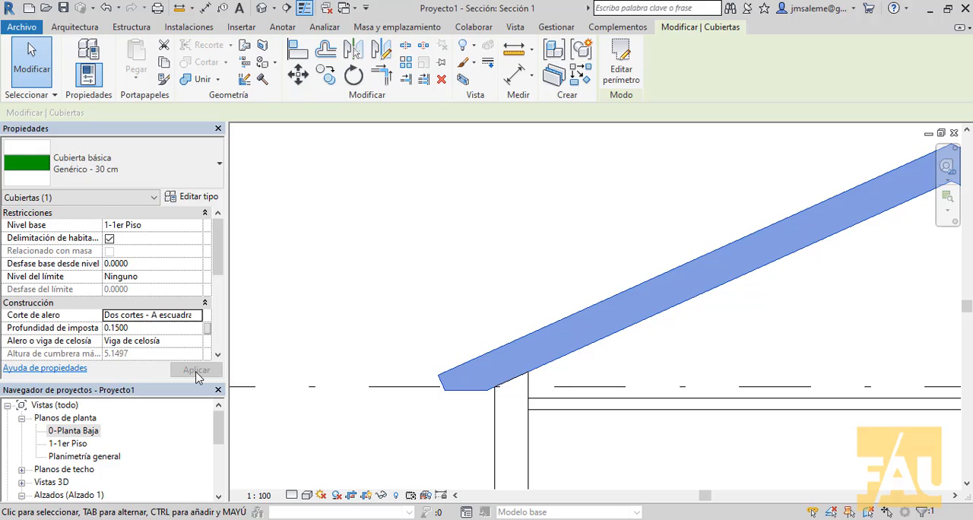
pyautogui.click(168, 331)
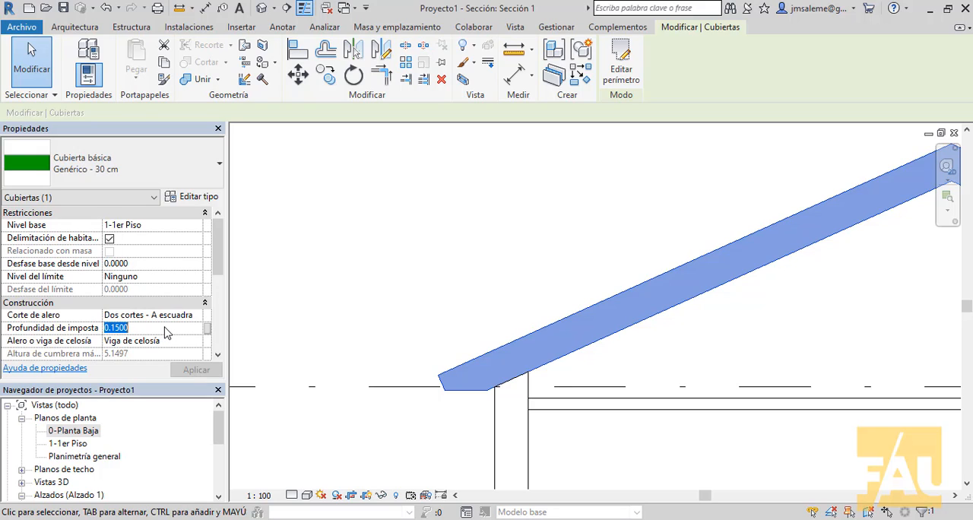
pyautogui.write('.3')
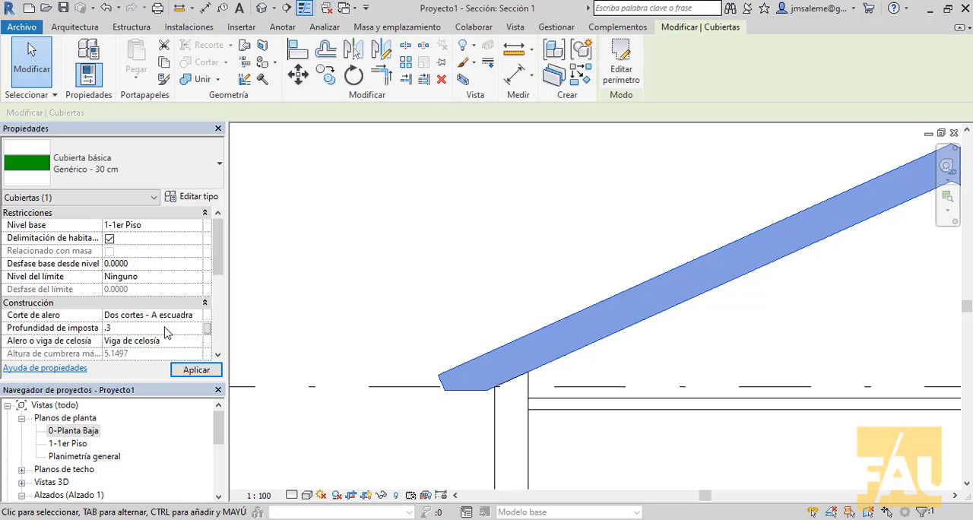
pyautogui.click(195, 370)
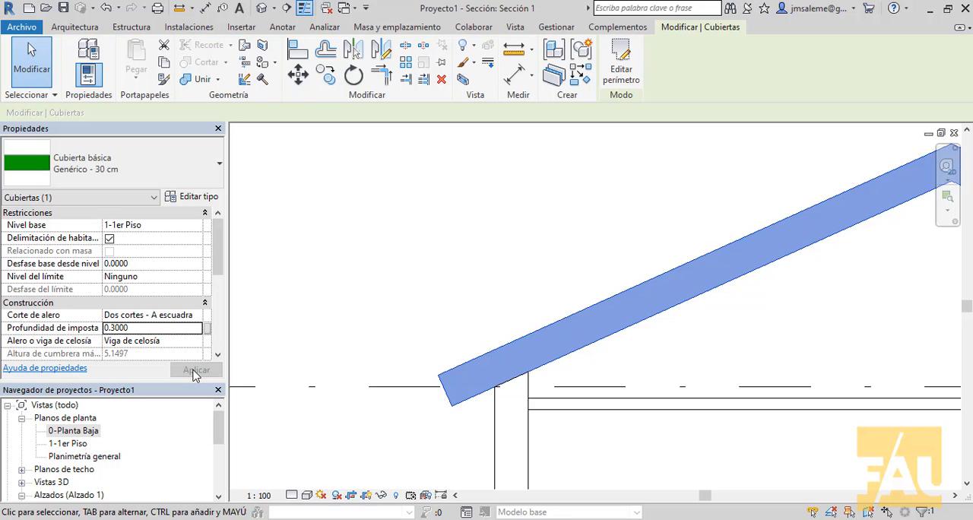